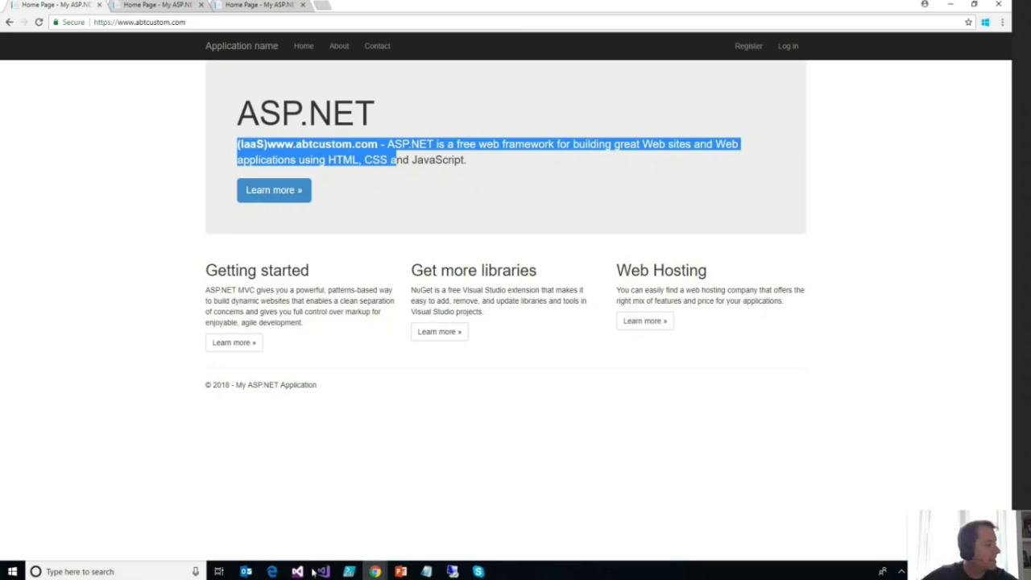
Switch to the Azure portal in Edge and open the configuration settings of the abt-appgw application gateway
click(274, 571)
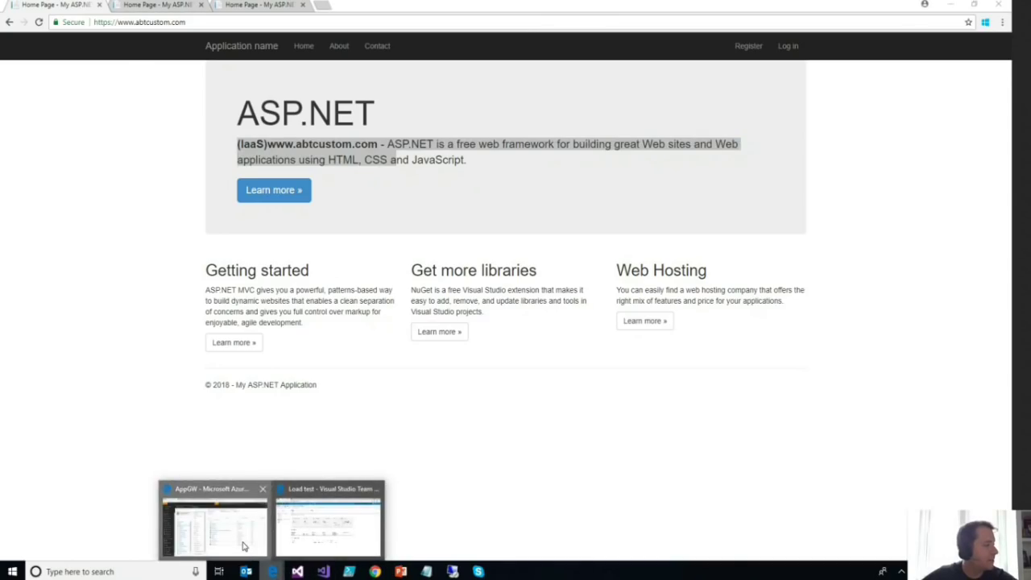
click(214, 525)
click(499, 246)
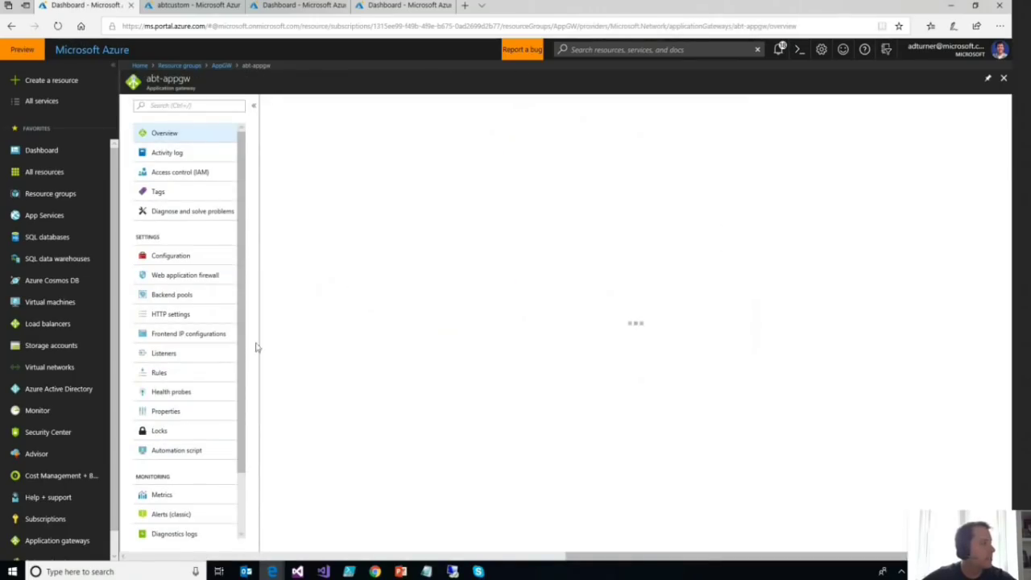
click(186, 260)
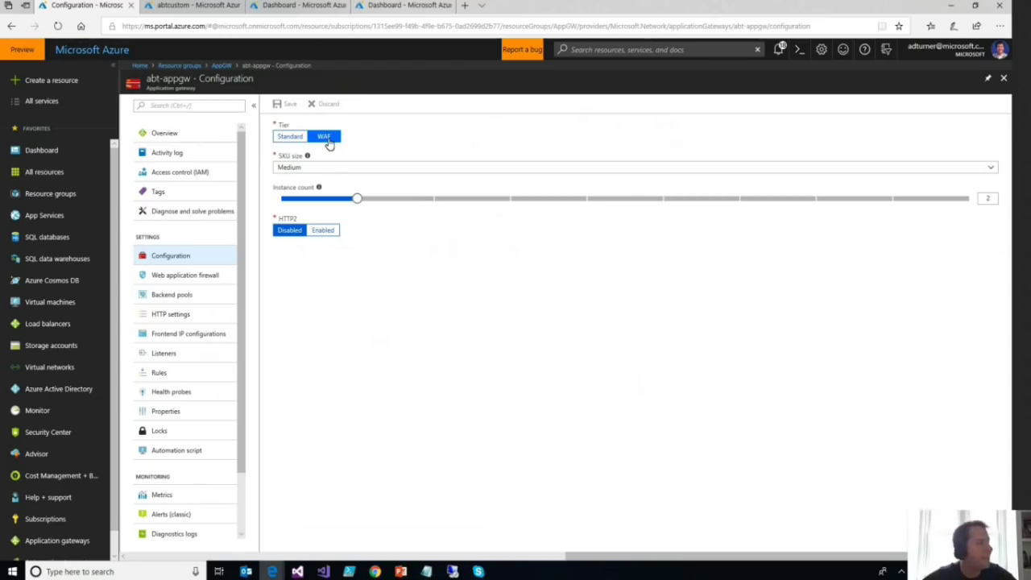
Review the gateway's web application firewall settings, including the available rule sets and the advanced rule configuration option
click(185, 278)
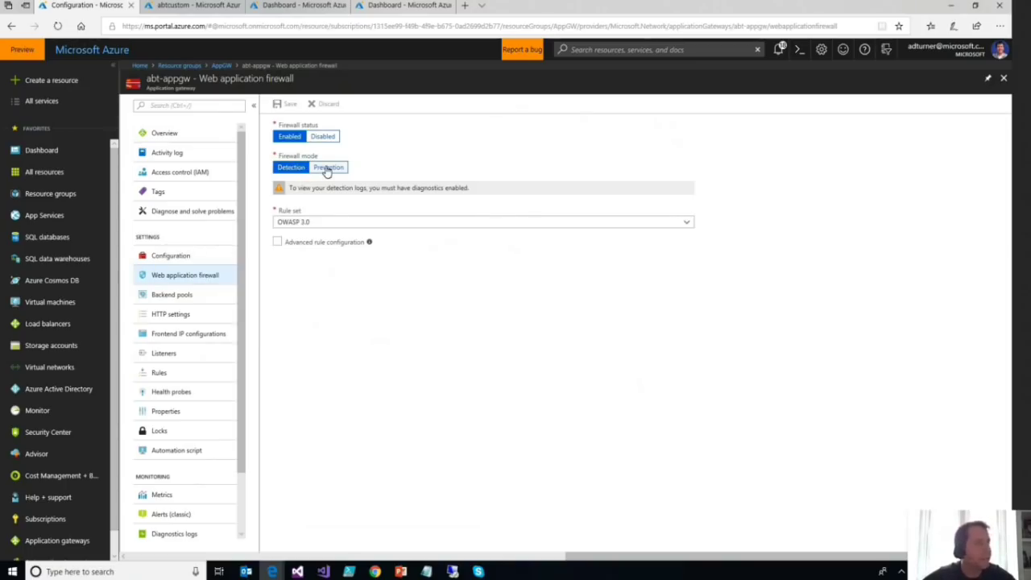
click(470, 228)
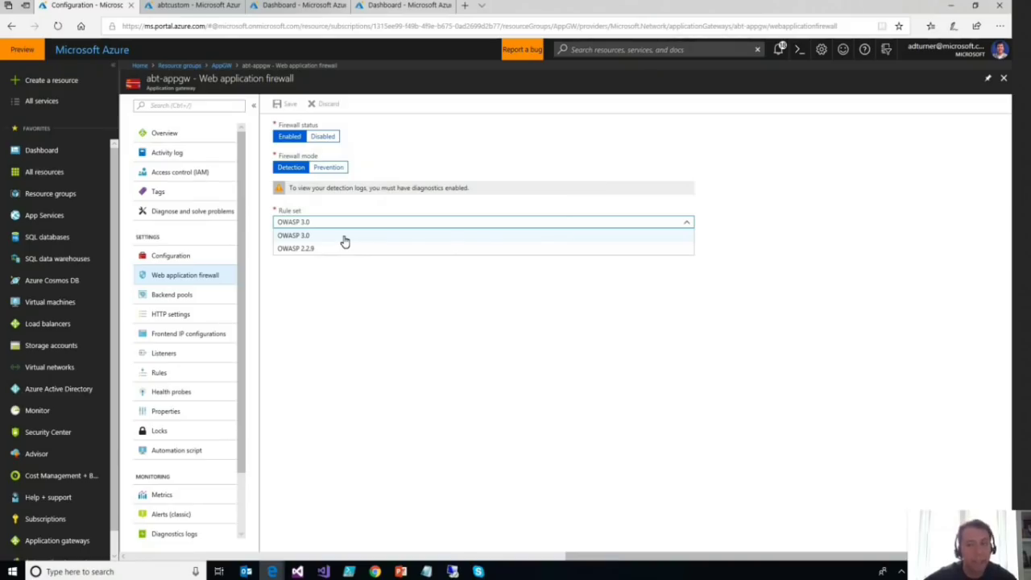
click(376, 220)
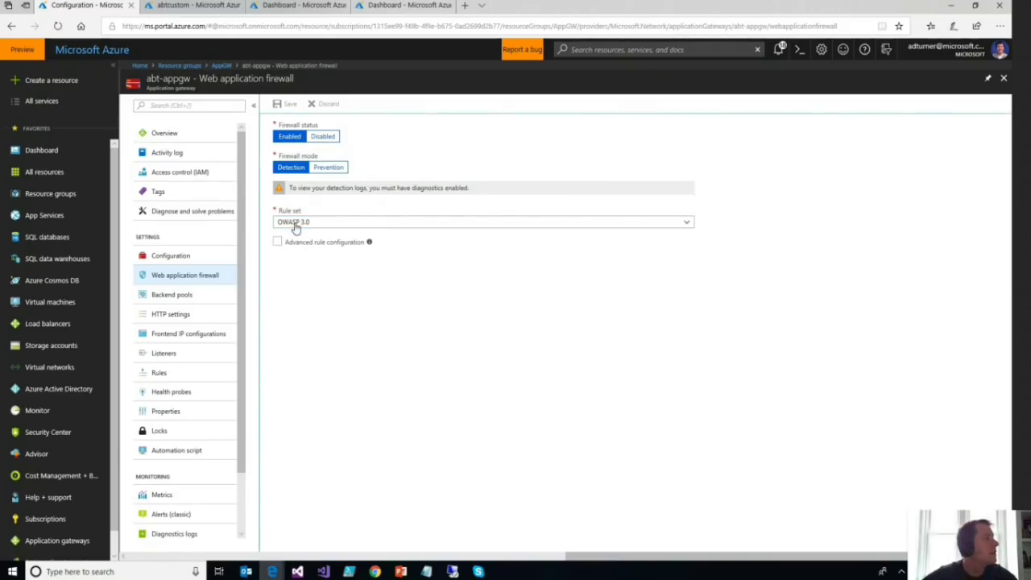
click(277, 241)
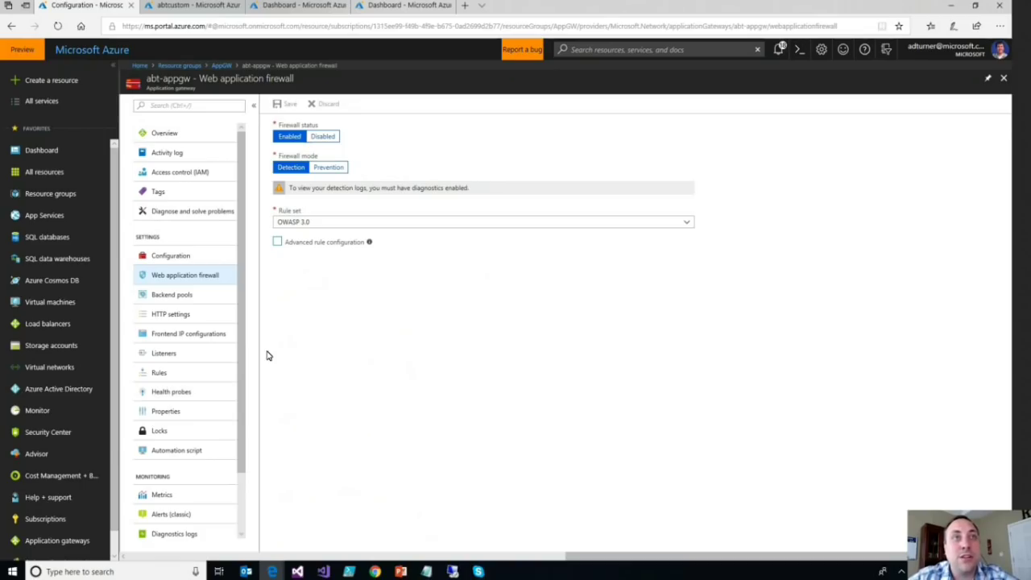
click(164, 361)
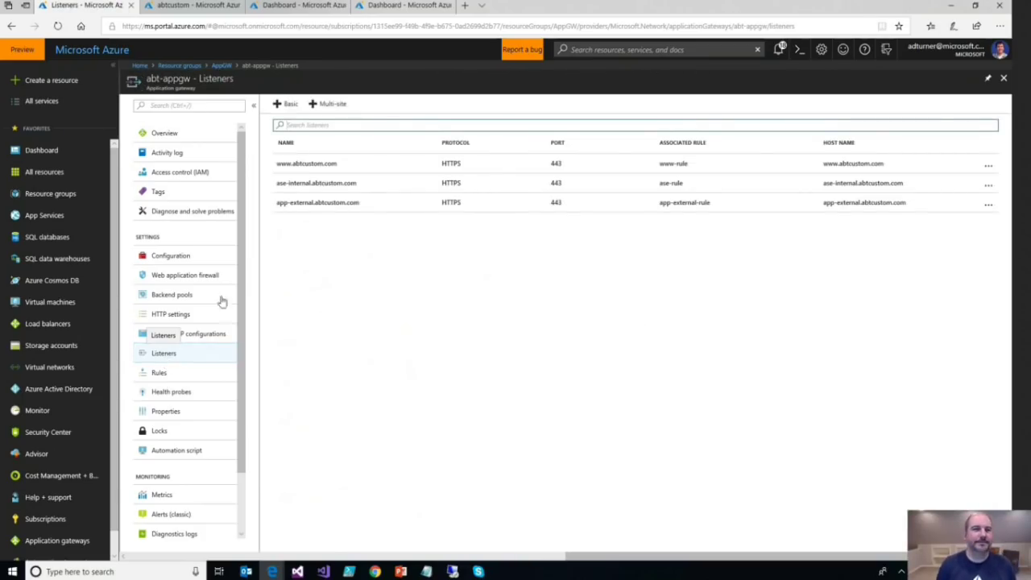
click(336, 201)
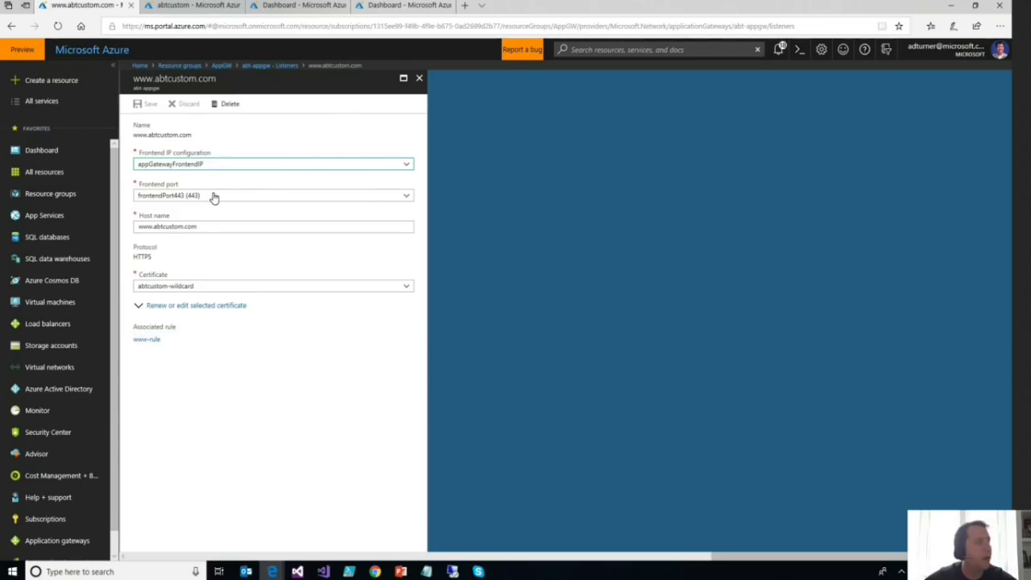
triple_click(223, 229)
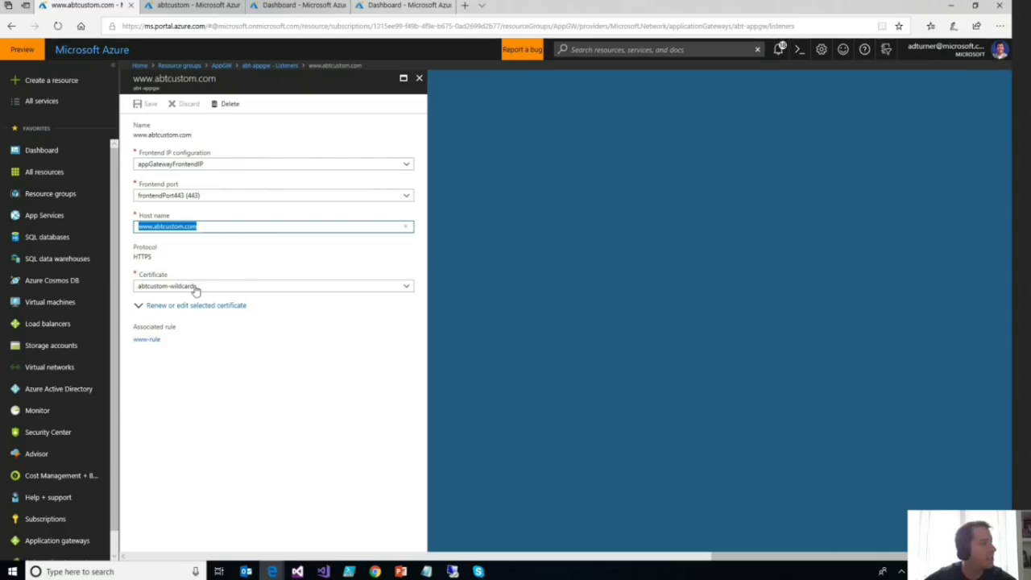
Open www-rule from the listener and examine its backend pool and the port in its HTTP setting
click(146, 343)
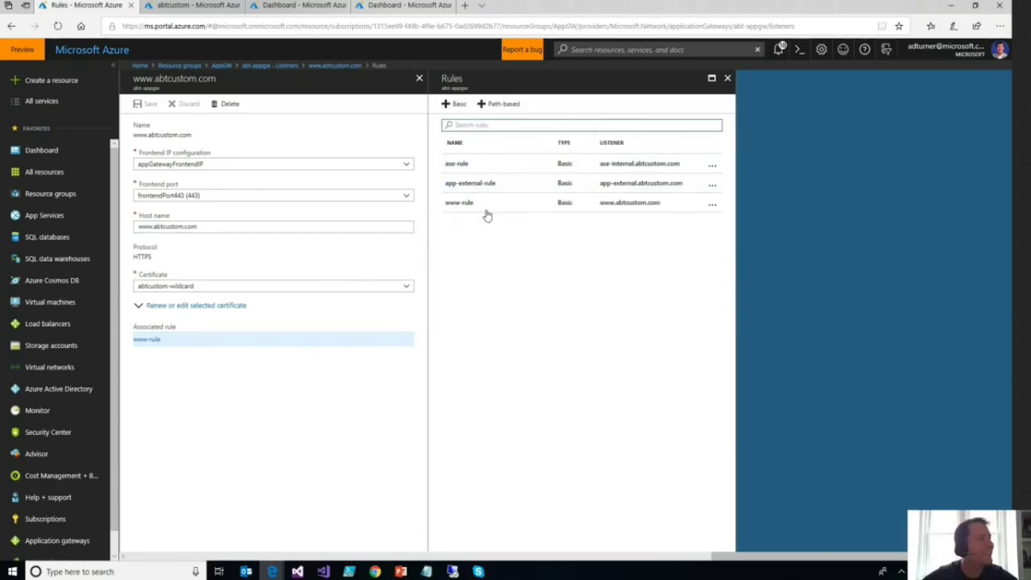
click(469, 204)
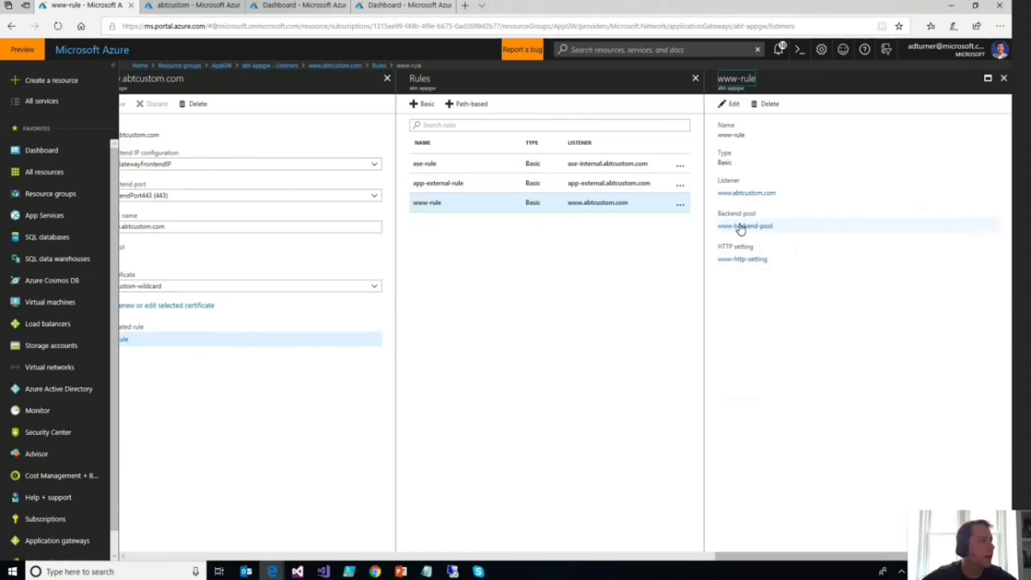
click(740, 226)
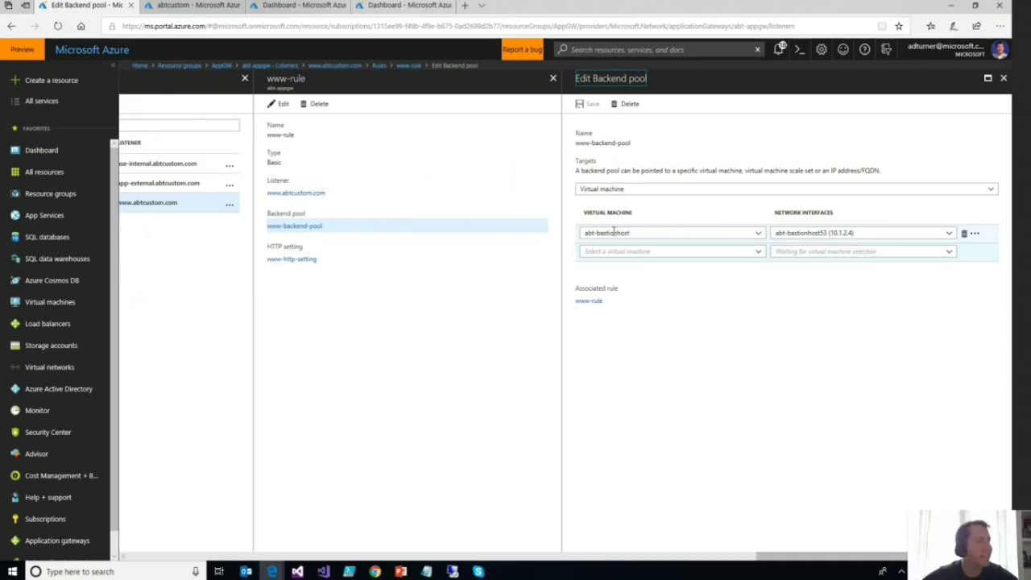
click(295, 259)
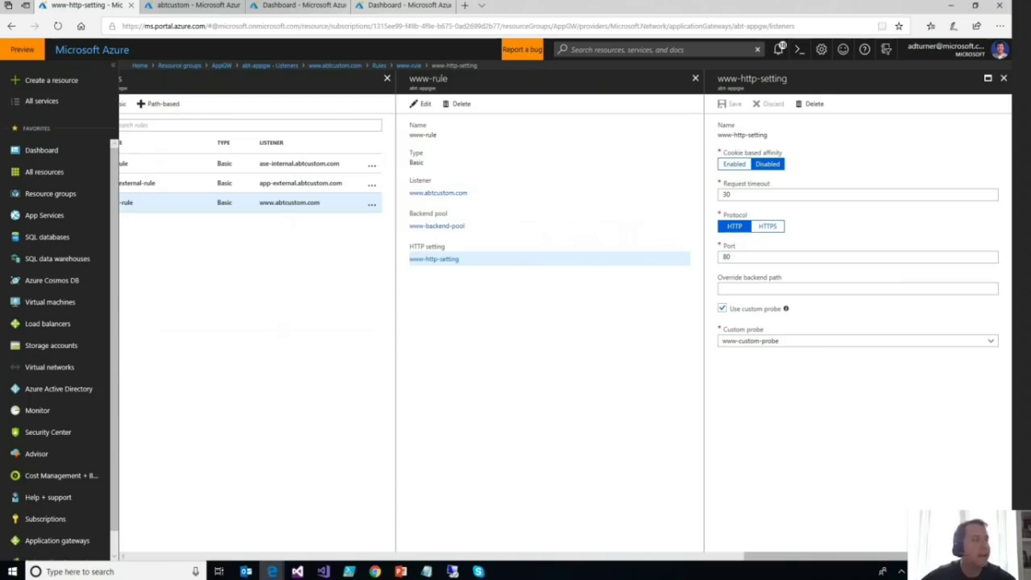
double_click(740, 257)
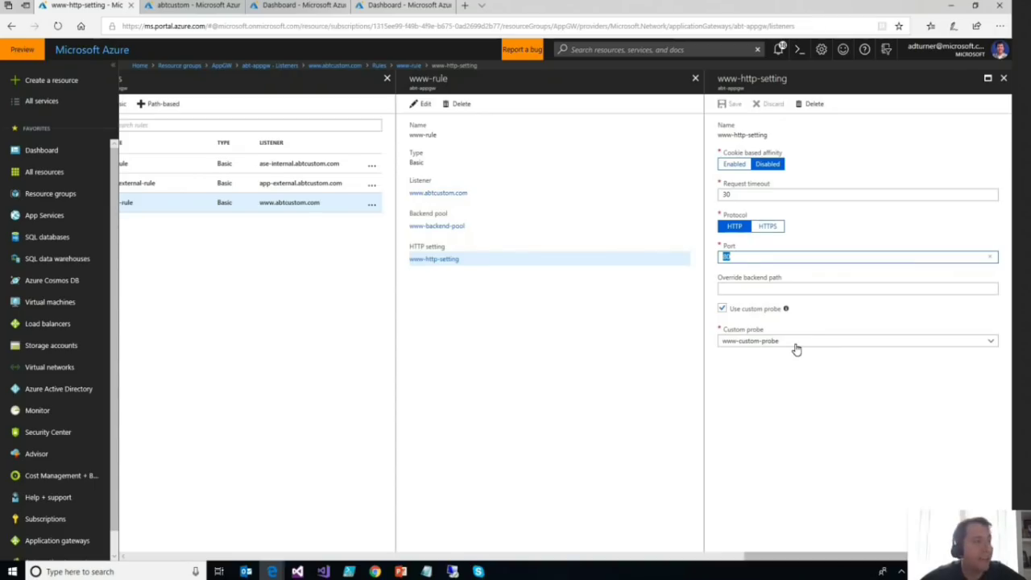
Compare ase-rule's backend pool target with the abtcustom App Service Environment's internal load balancer address, and open the rule's ase-http-setting
click(260, 169)
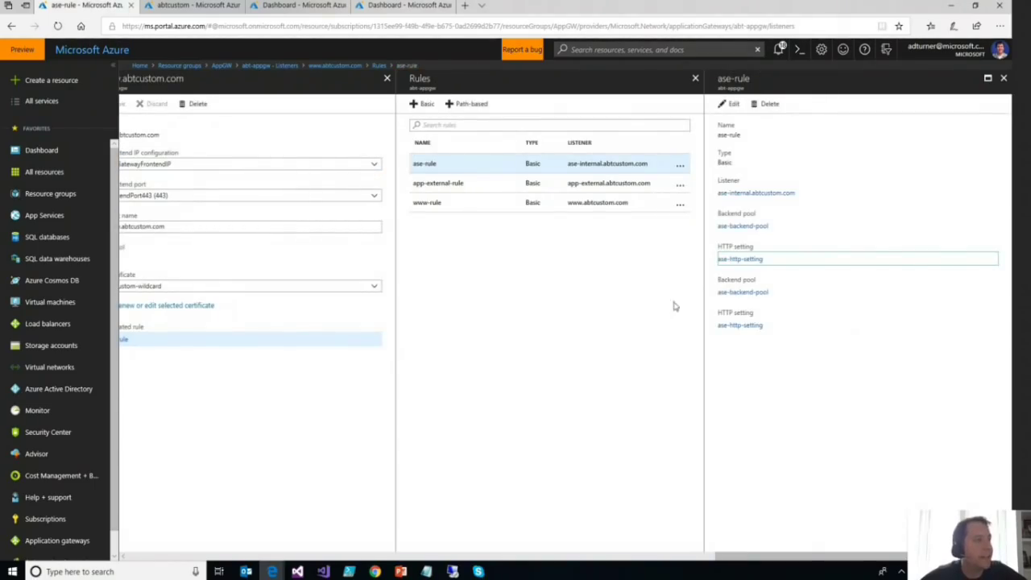
click(754, 236)
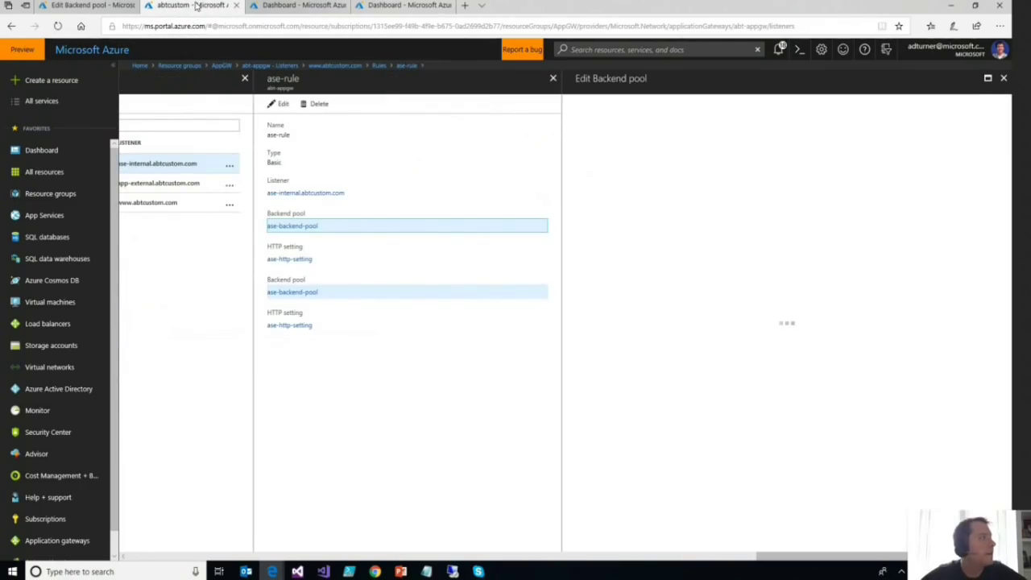
click(193, 5)
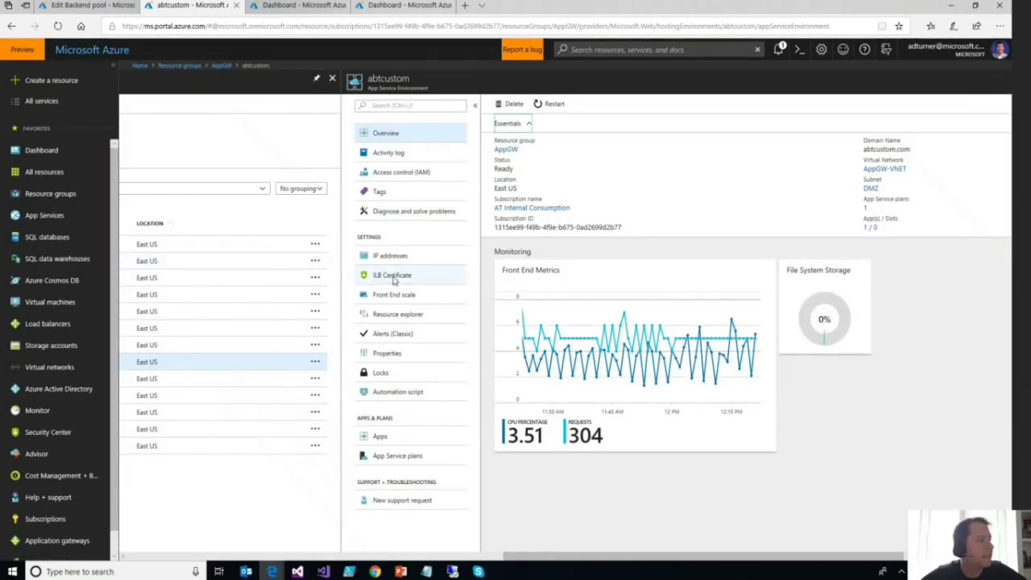
click(209, 257)
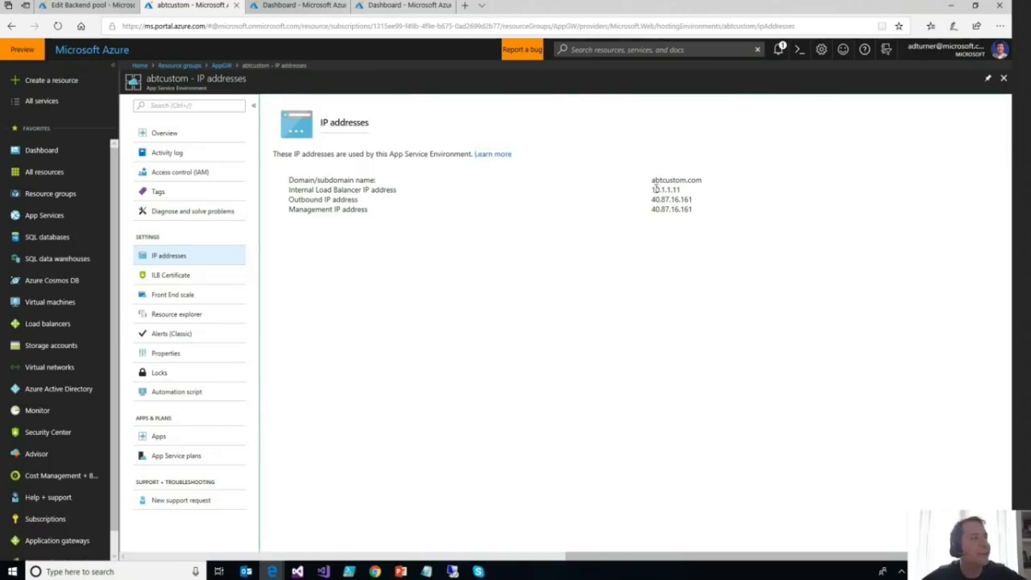
drag(652, 190, 682, 190)
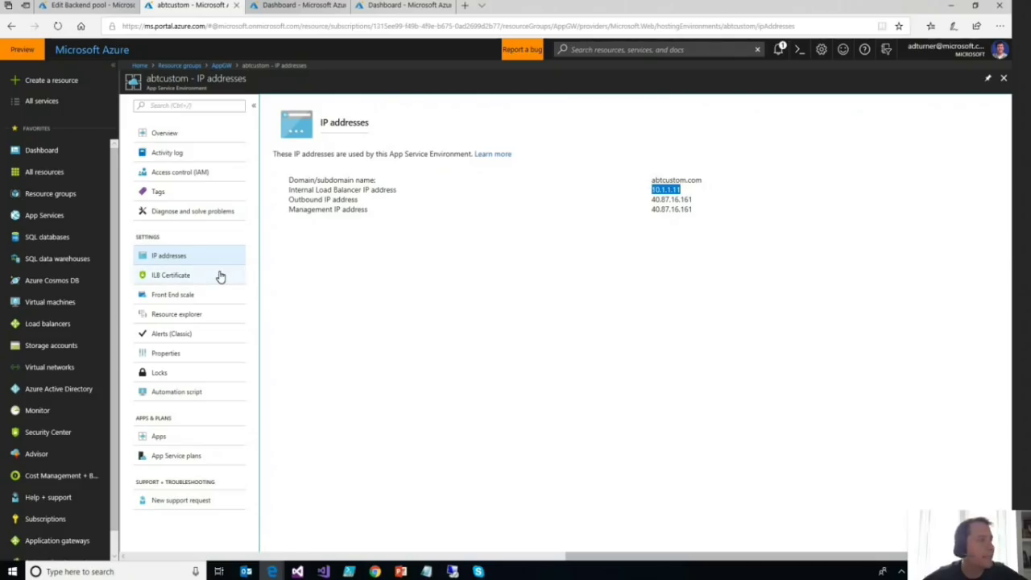
click(117, 6)
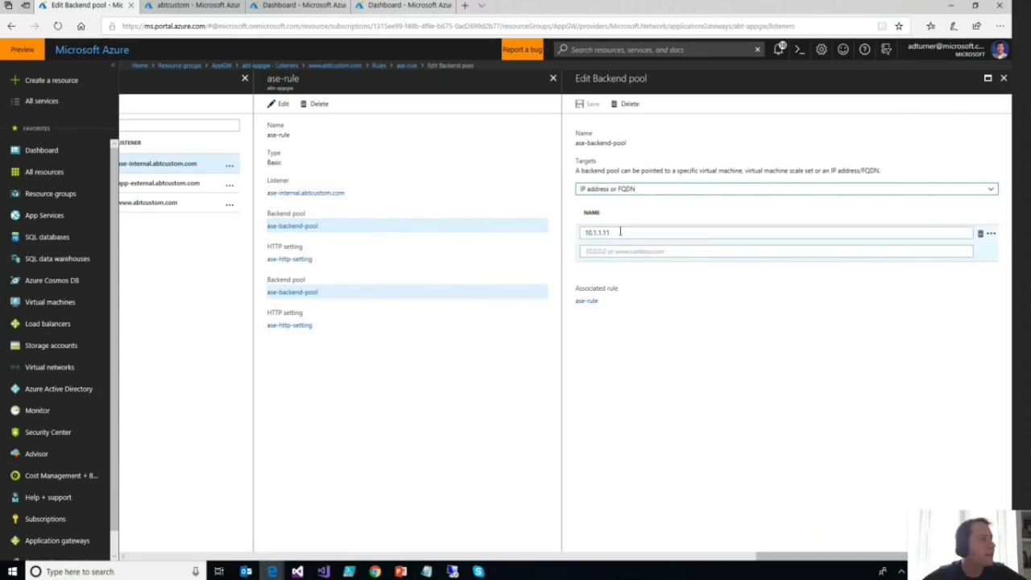
click(290, 325)
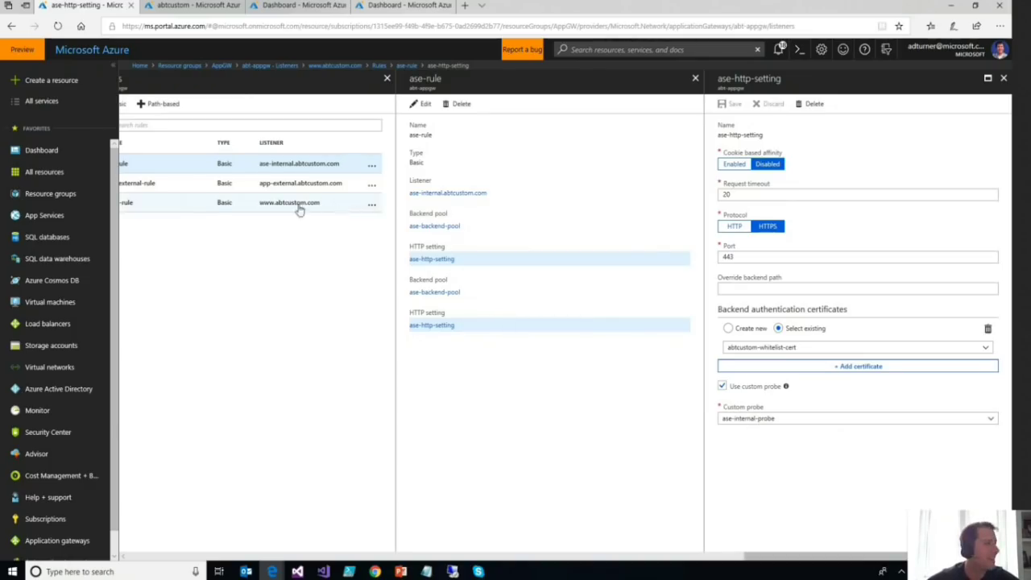
Open app-external-rule from the app-external.abtcustom.com listener and examine the target in its backend pool
click(138, 203)
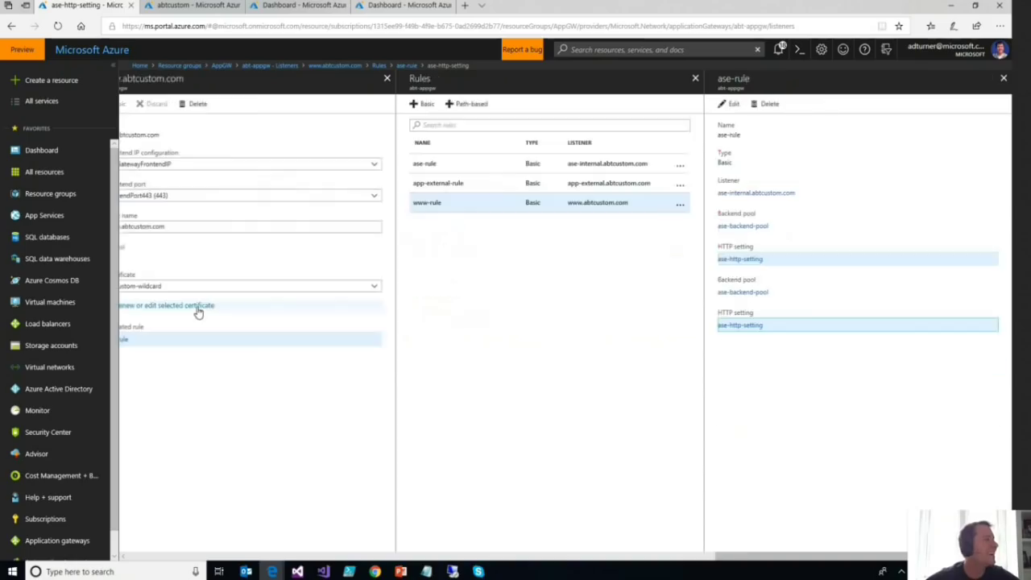
click(448, 184)
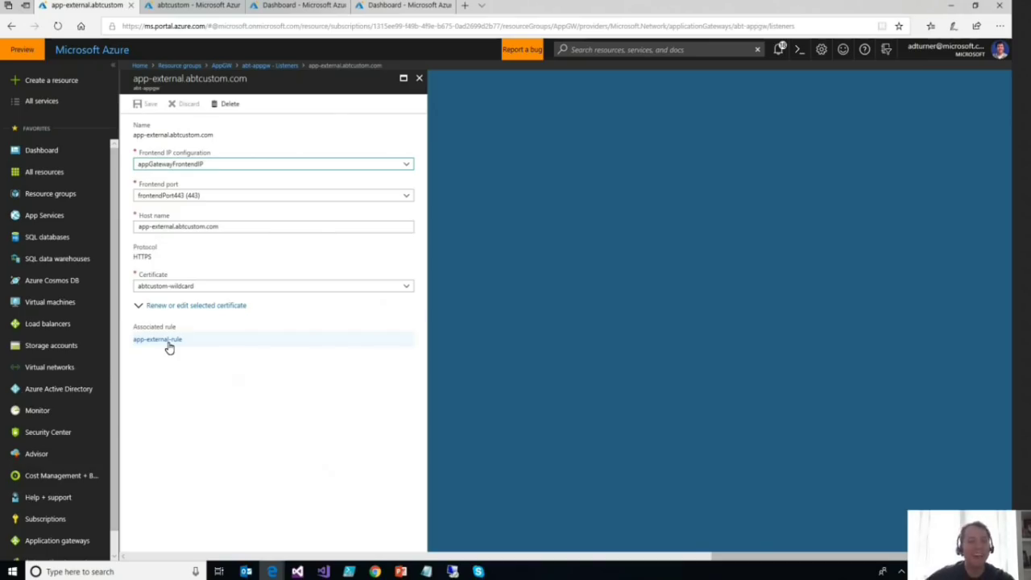
click(170, 347)
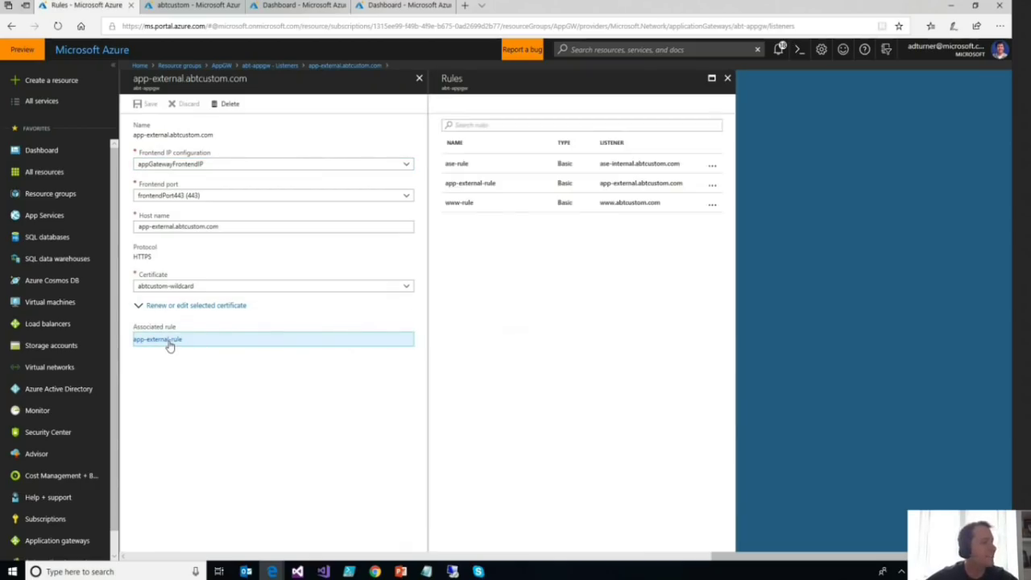
click(473, 184)
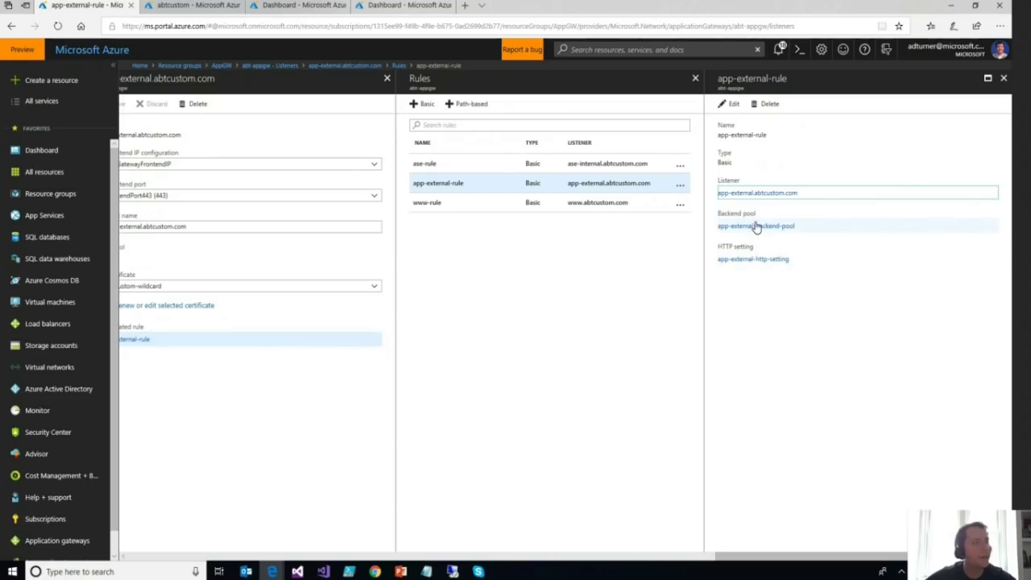
click(780, 228)
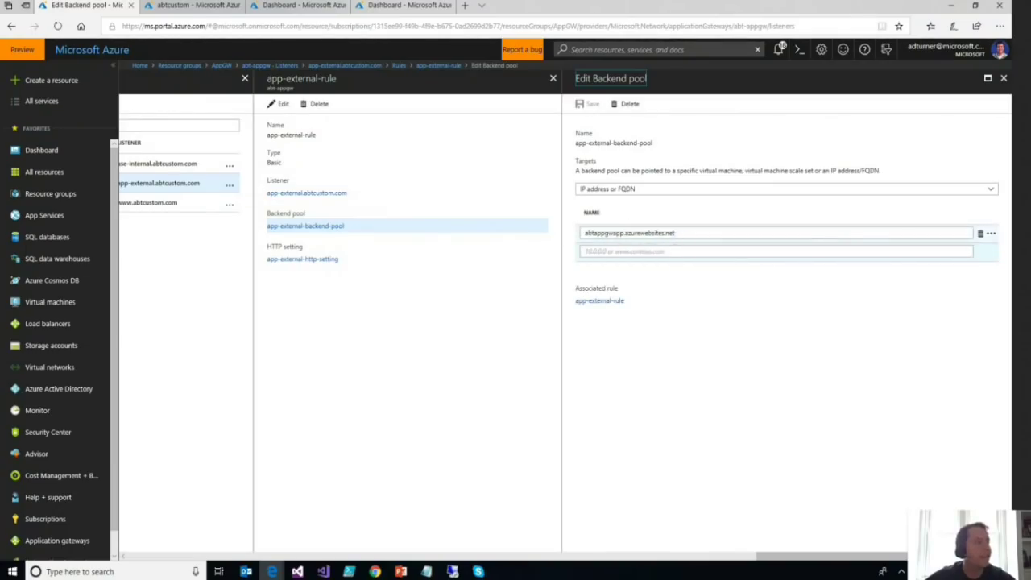
drag(676, 233, 573, 233)
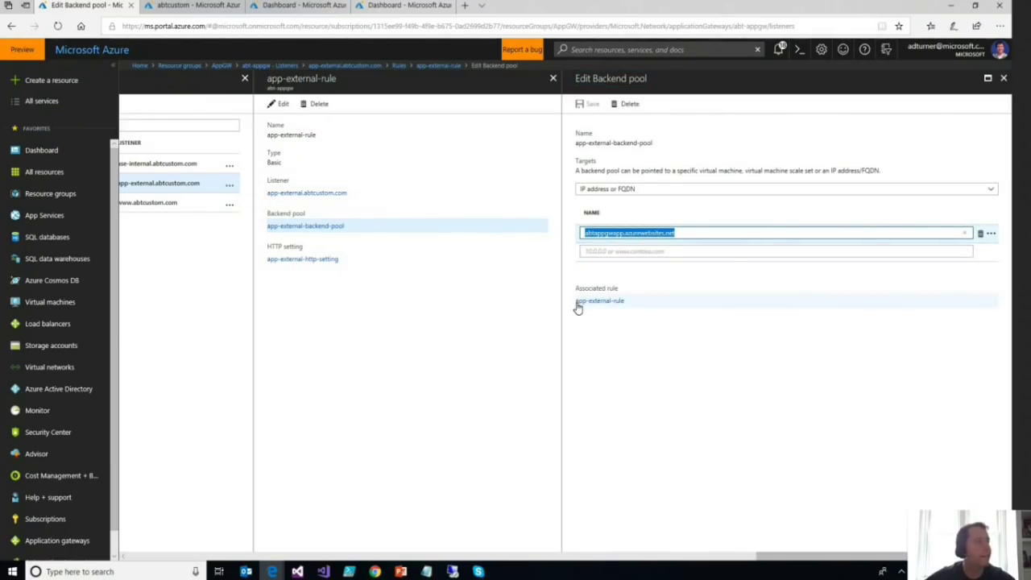
Open app-external-http-setting from the rule and examine its port
click(295, 261)
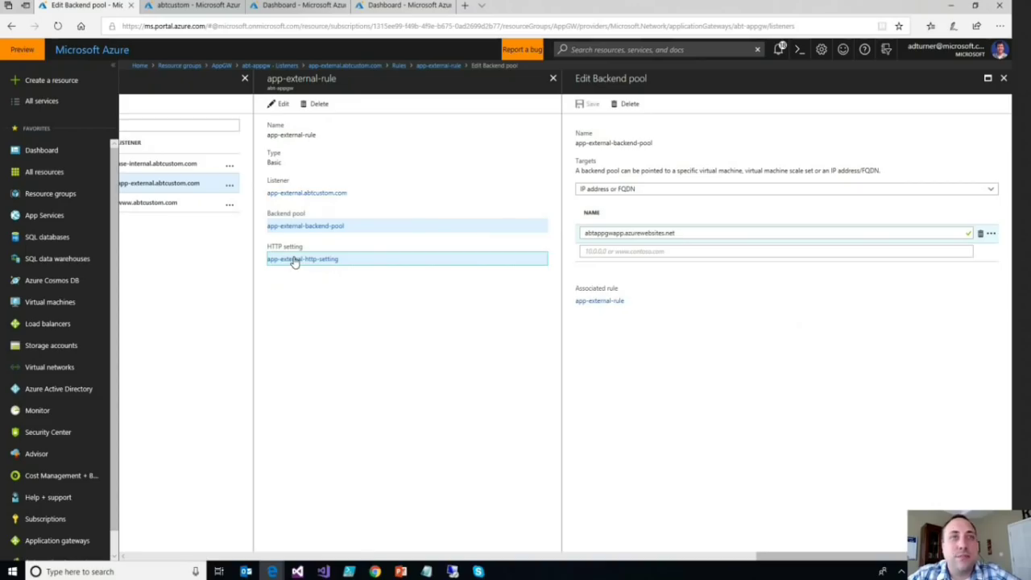
click(293, 259)
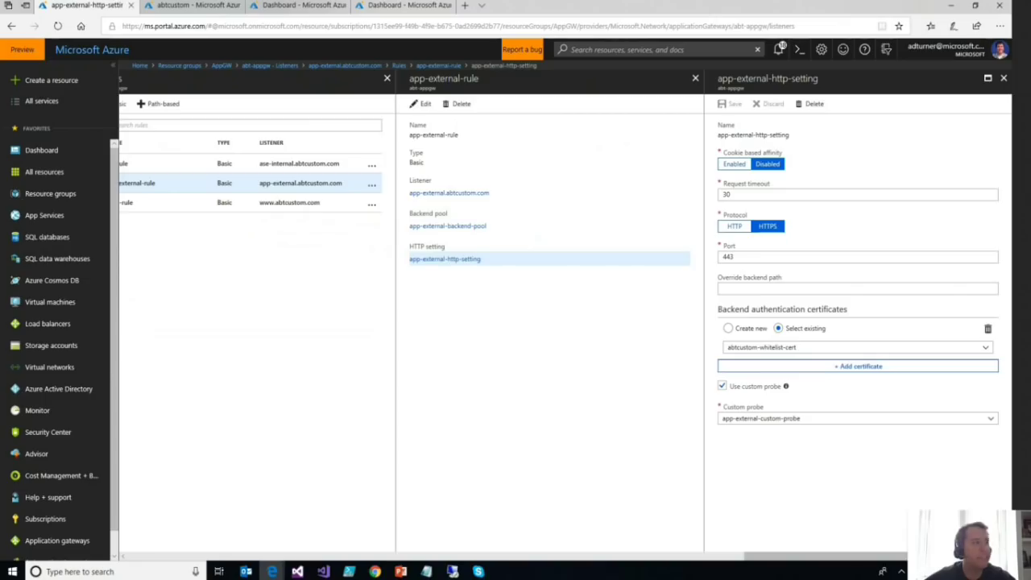
double_click(748, 254)
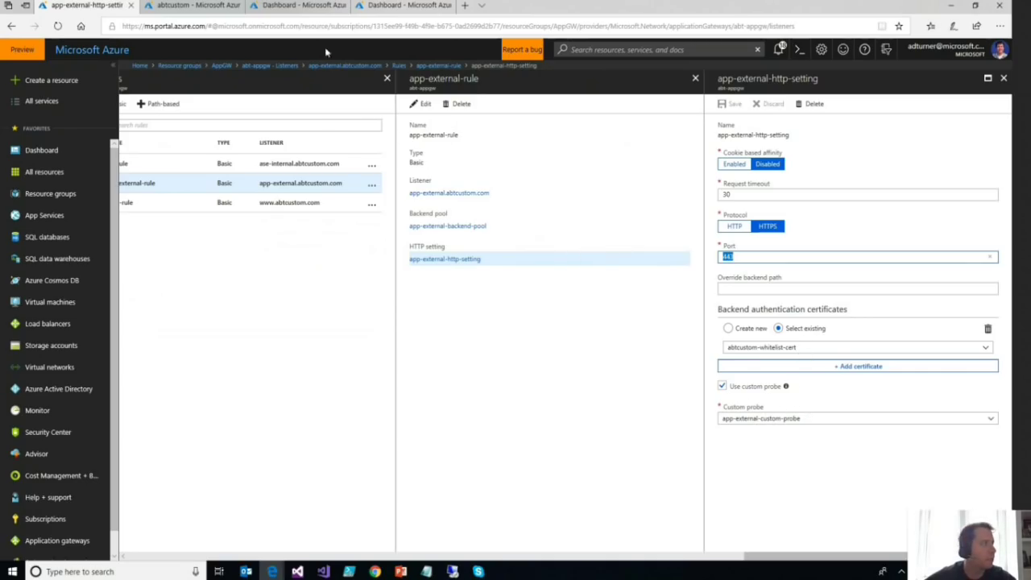
Check the abtappgwapp App Service overview against the gateway's HTTP setting, and open the app's networking settings
click(296, 4)
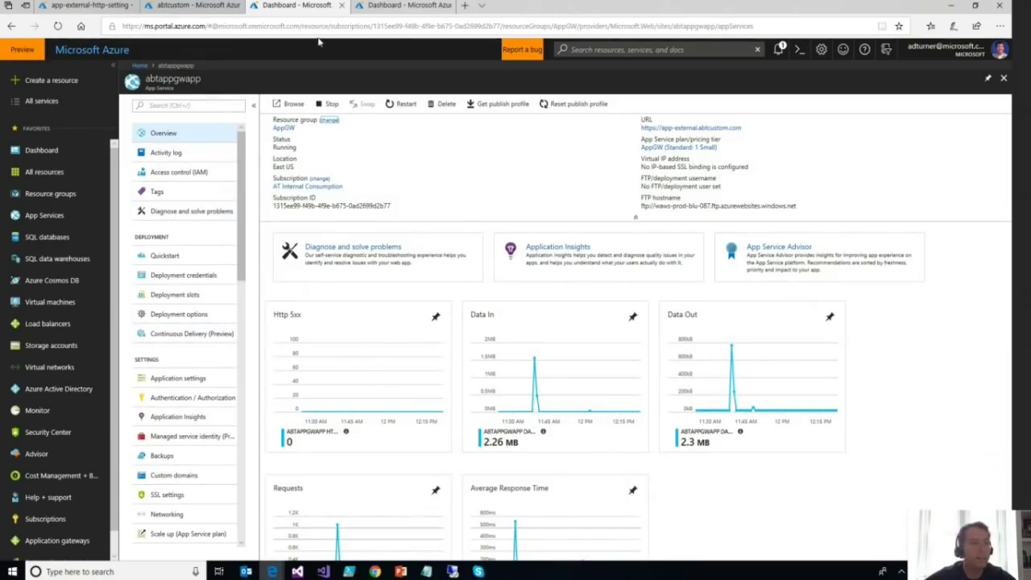
click(162, 7)
click(89, 5)
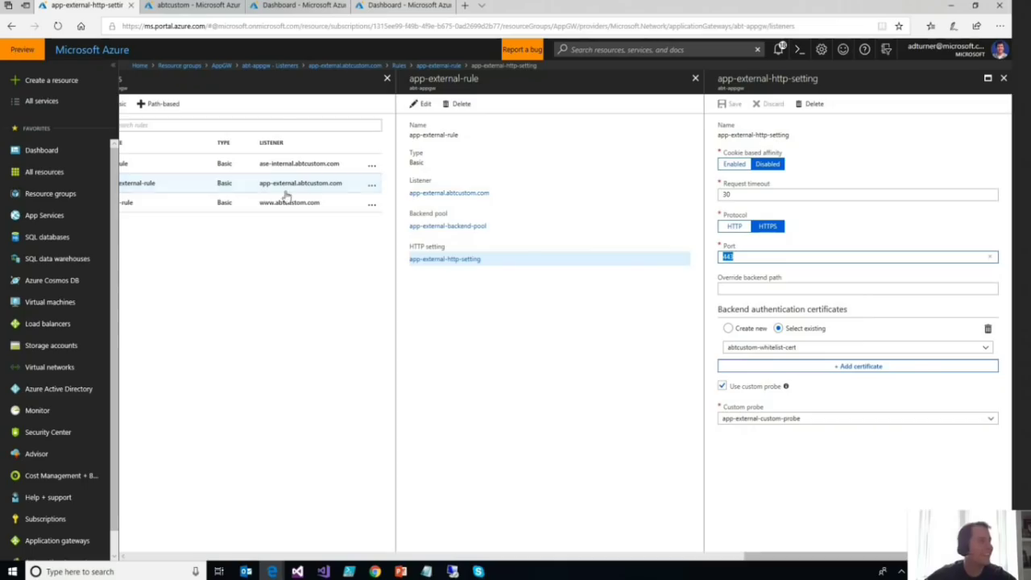
click(278, 6)
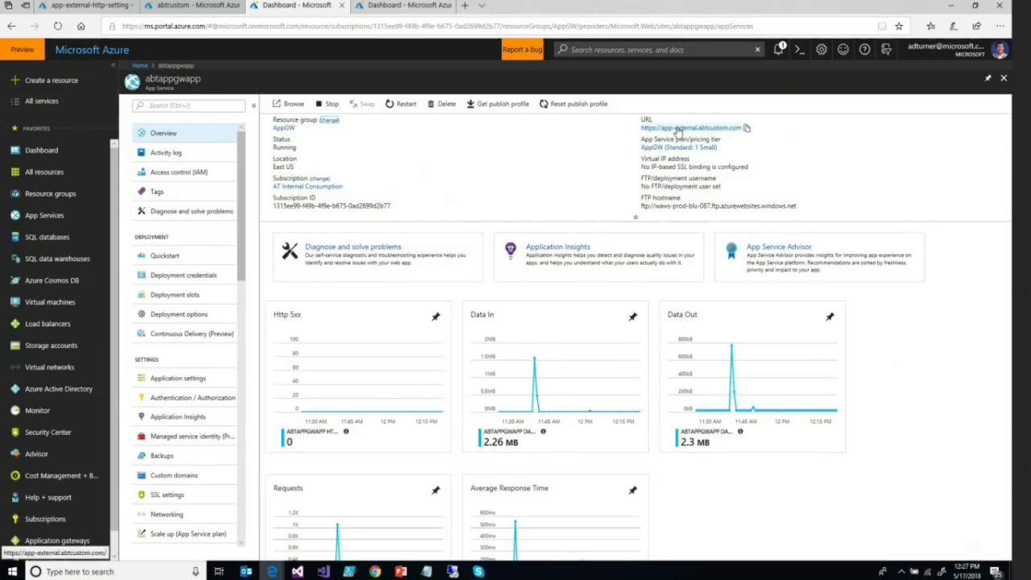
click(171, 514)
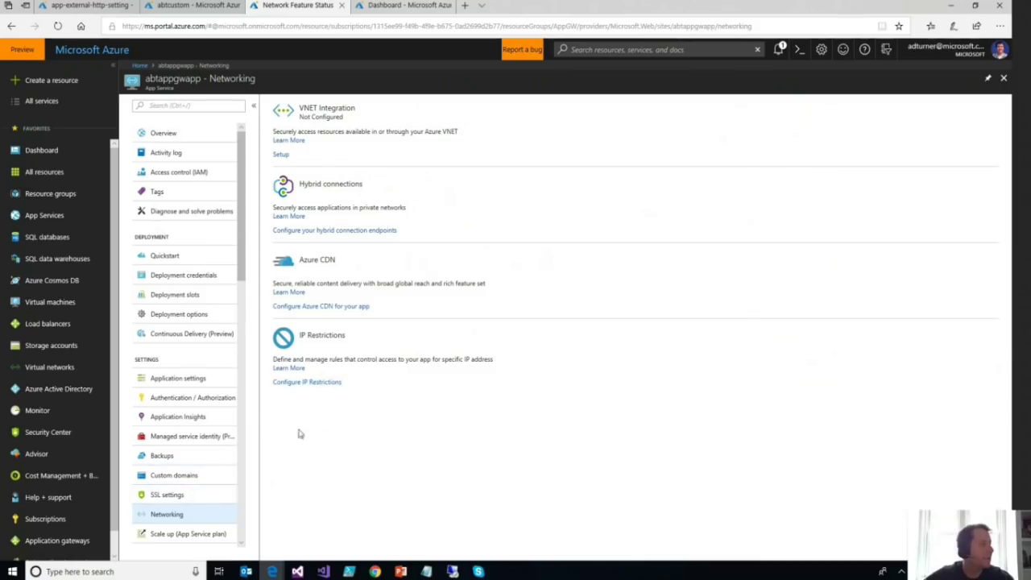
Open the abtappgwapp IP restrictions and examine the allowed address and its subnet mask
click(323, 387)
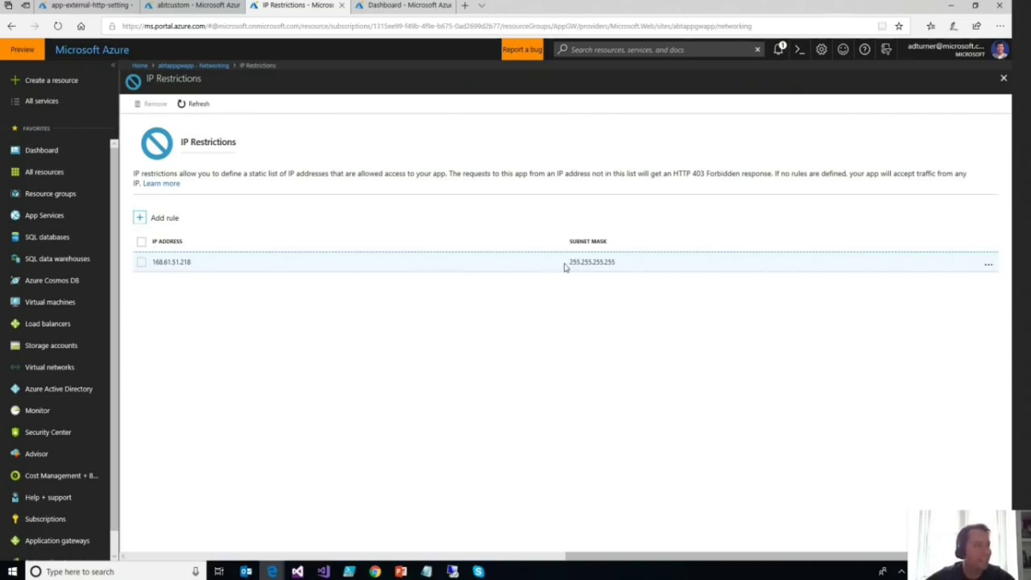
drag(576, 265, 618, 265)
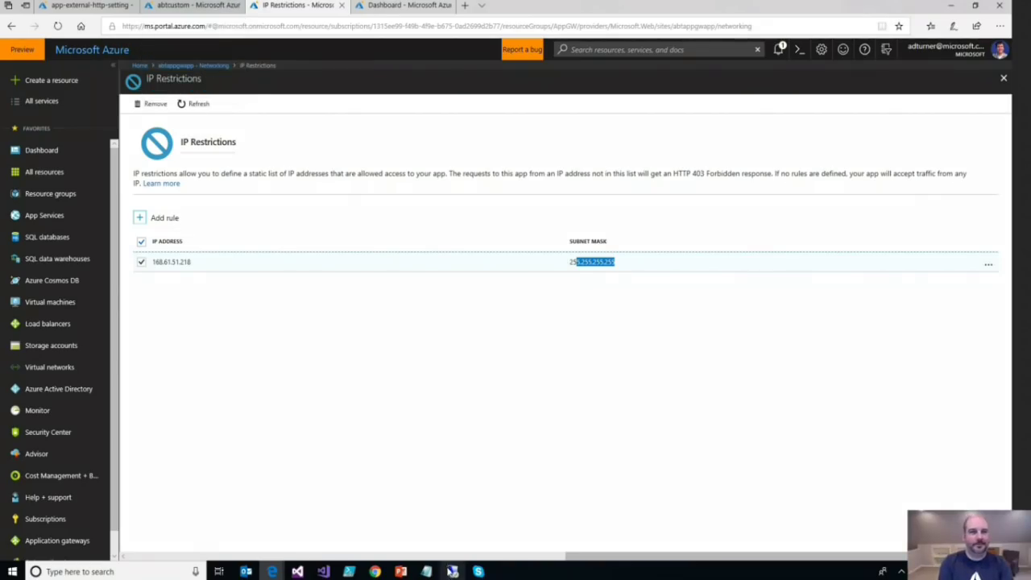
Switch to Chrome and reload app-external.abtcustom.com to test public access through the gateway
mouse_move(375, 571)
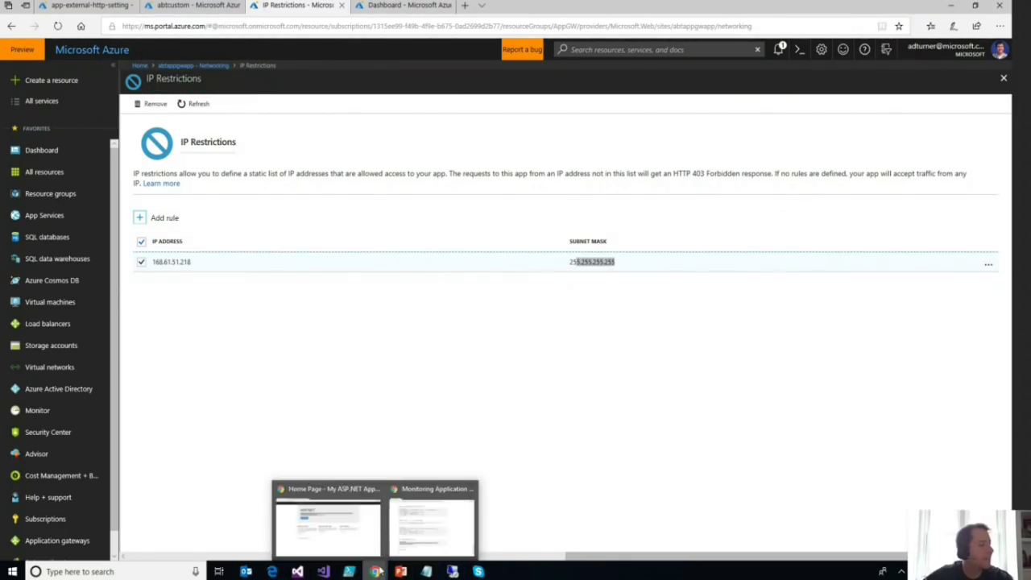
click(336, 524)
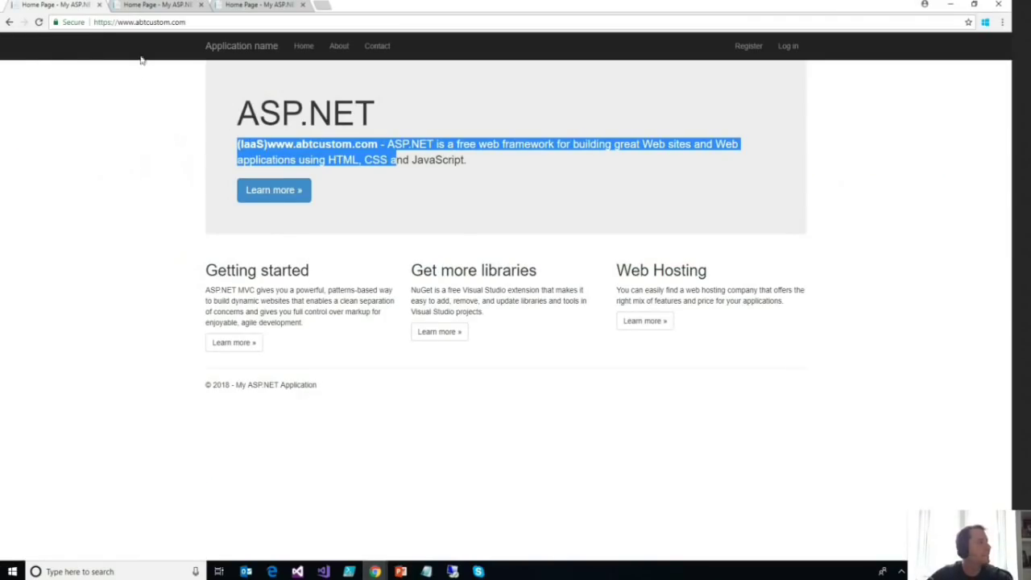
click(246, 6)
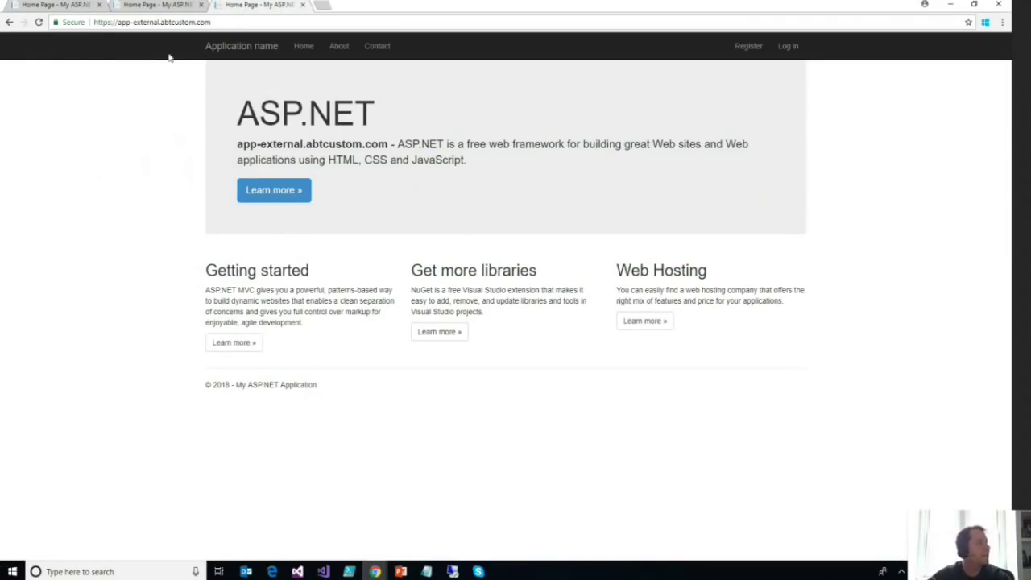
click(39, 22)
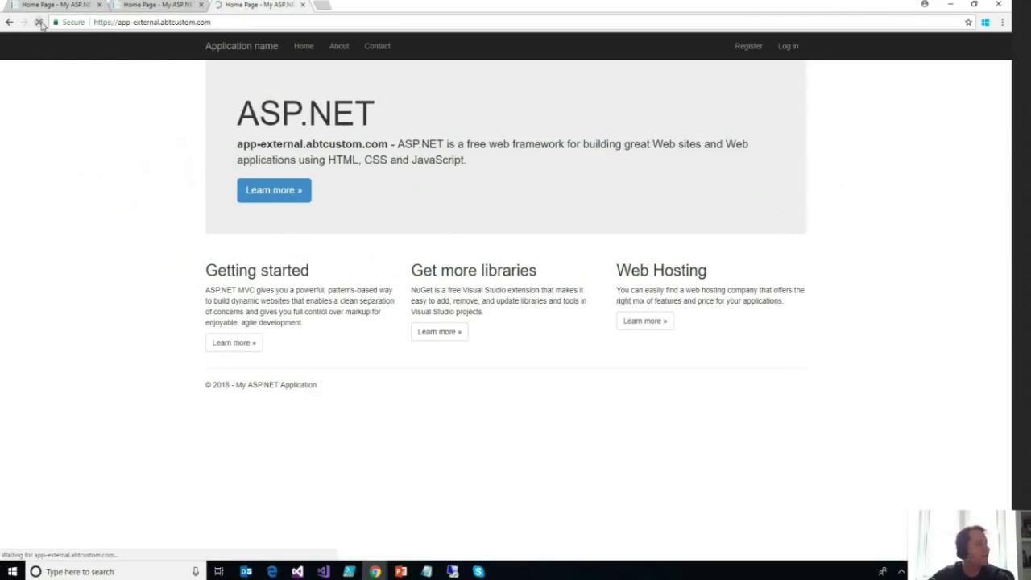
Switch to the abt-bastionhost remote desktop session and test access by reloading app-external.abtcustom.com in its browser
click(456, 571)
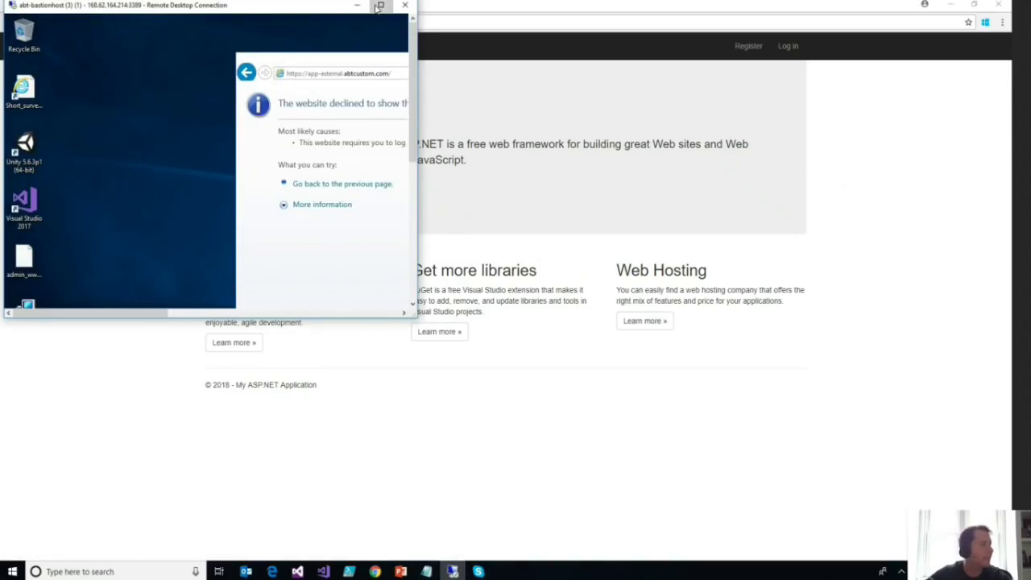
click(379, 6)
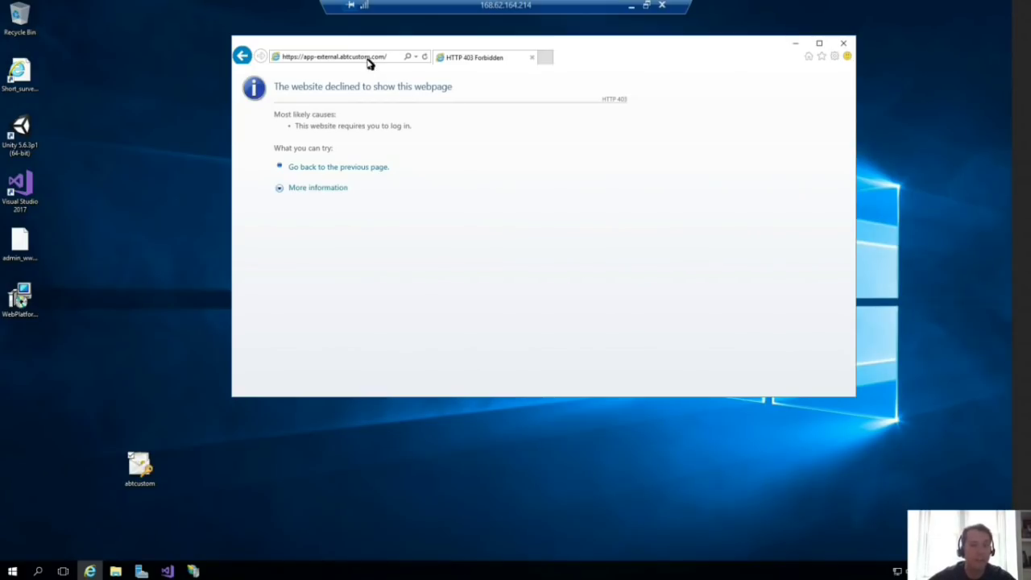
click(427, 60)
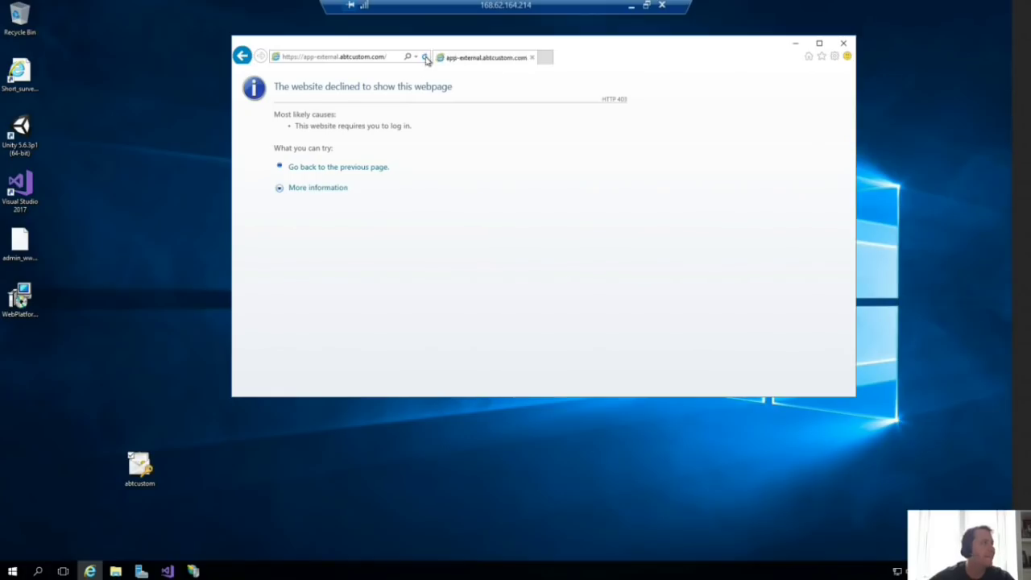
click(428, 60)
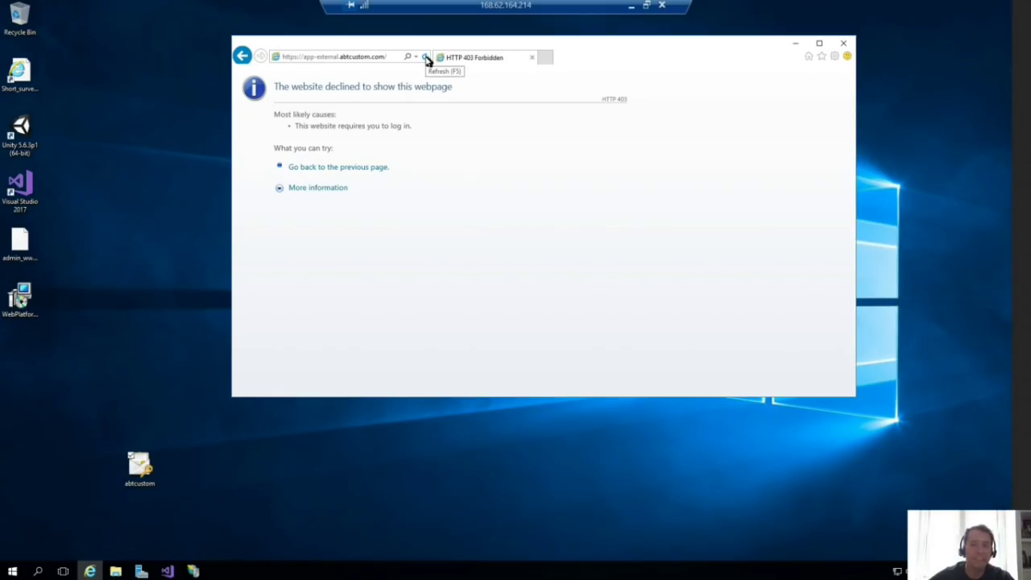
click(427, 60)
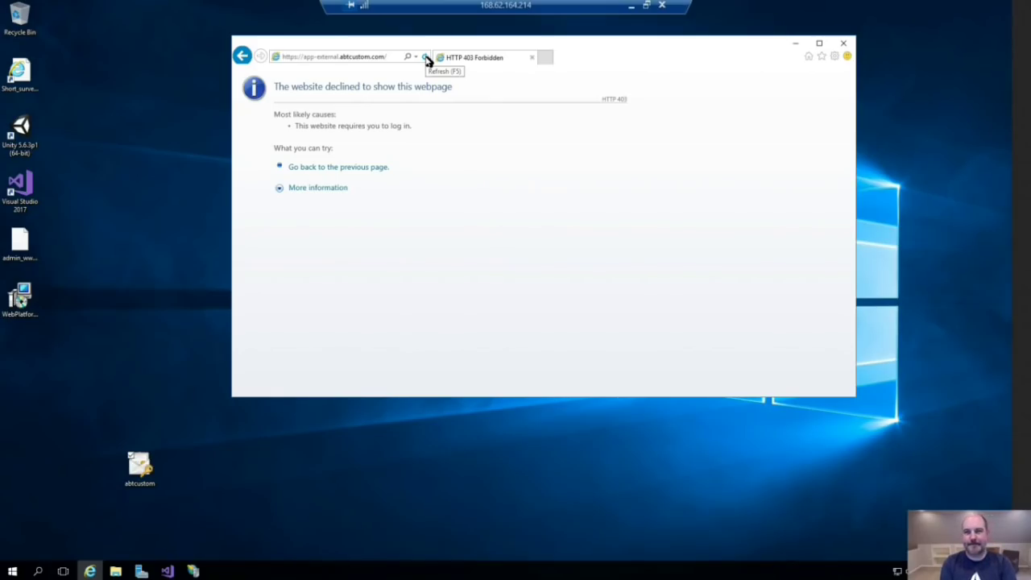
click(633, 7)
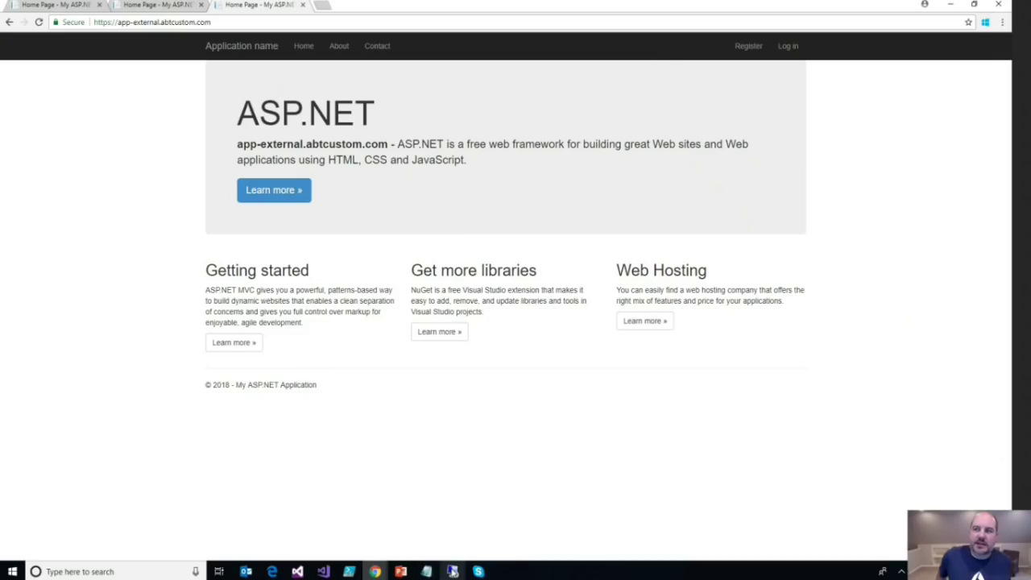
Check the "Demo – Protecting services" slide in PowerPoint and return to the IP Restrictions page in Edge
click(401, 571)
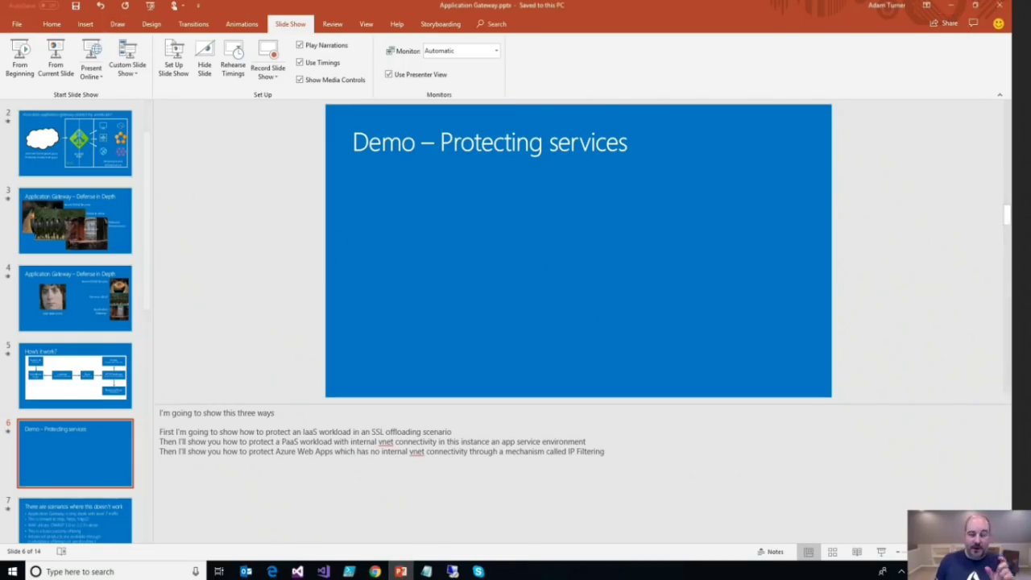
mouse_move(272, 572)
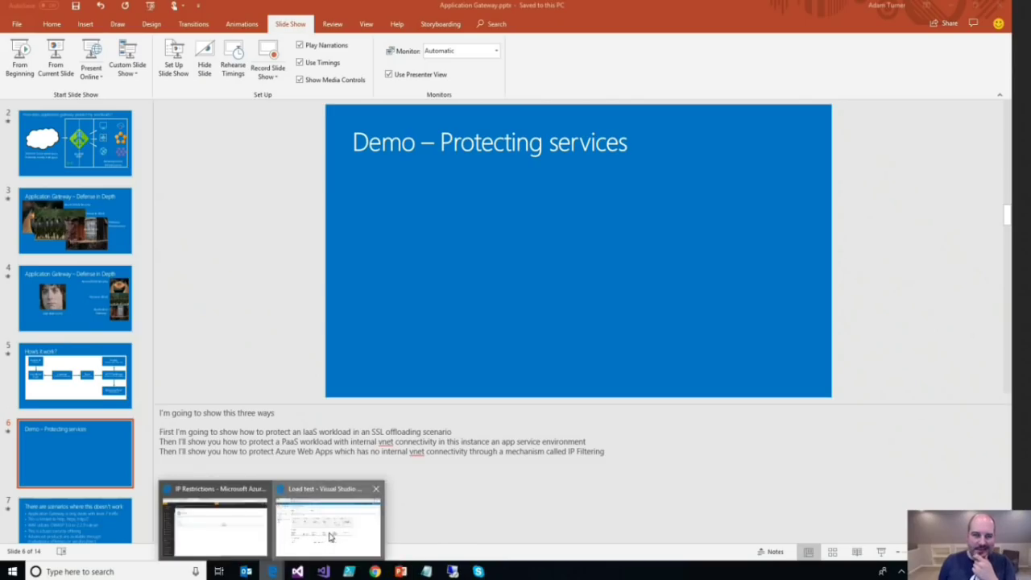
click(326, 535)
click(241, 542)
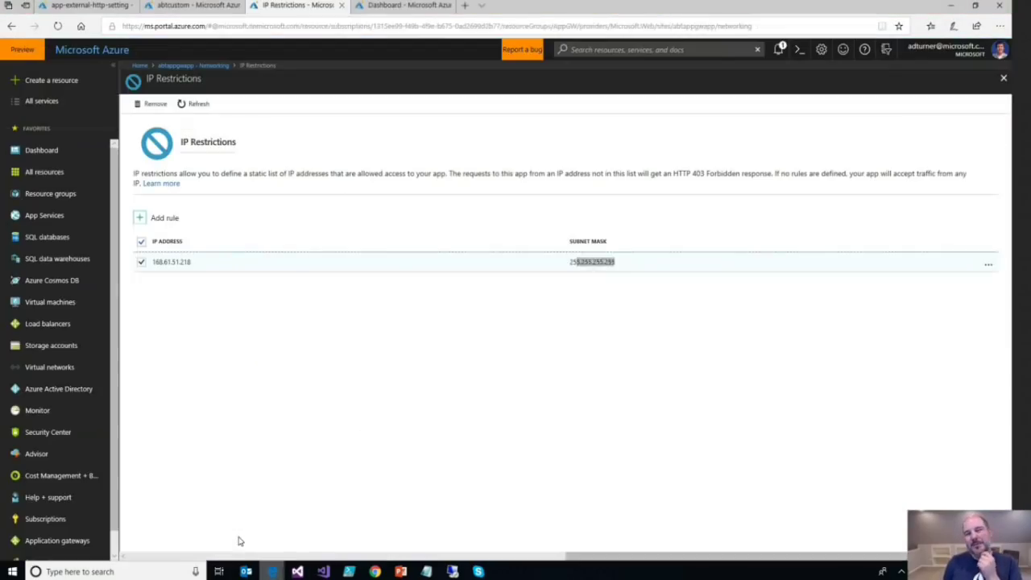
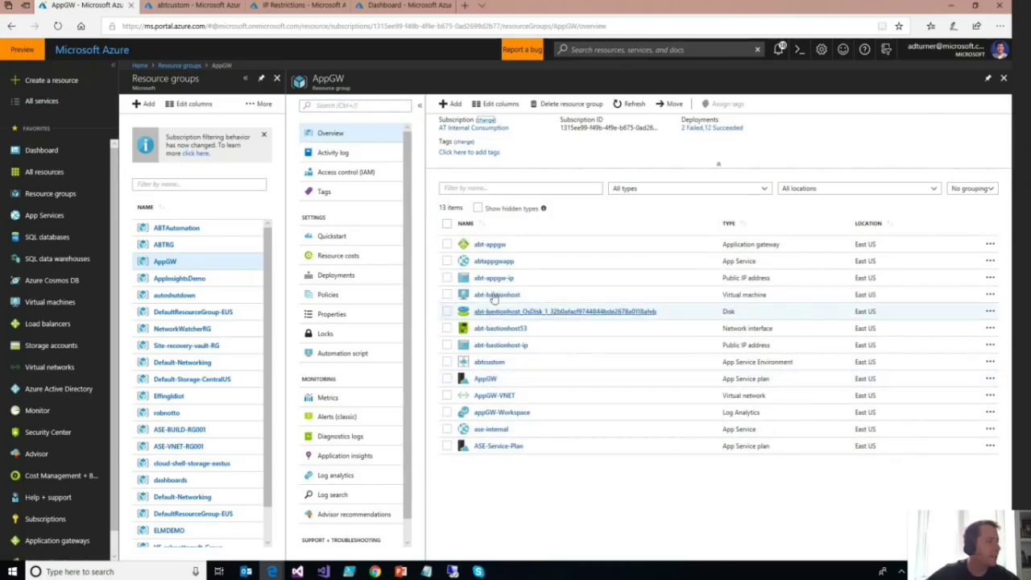
Open the appGW-Workspace Log Analytics resource in the AppGW resource group and start a log search
click(490, 413)
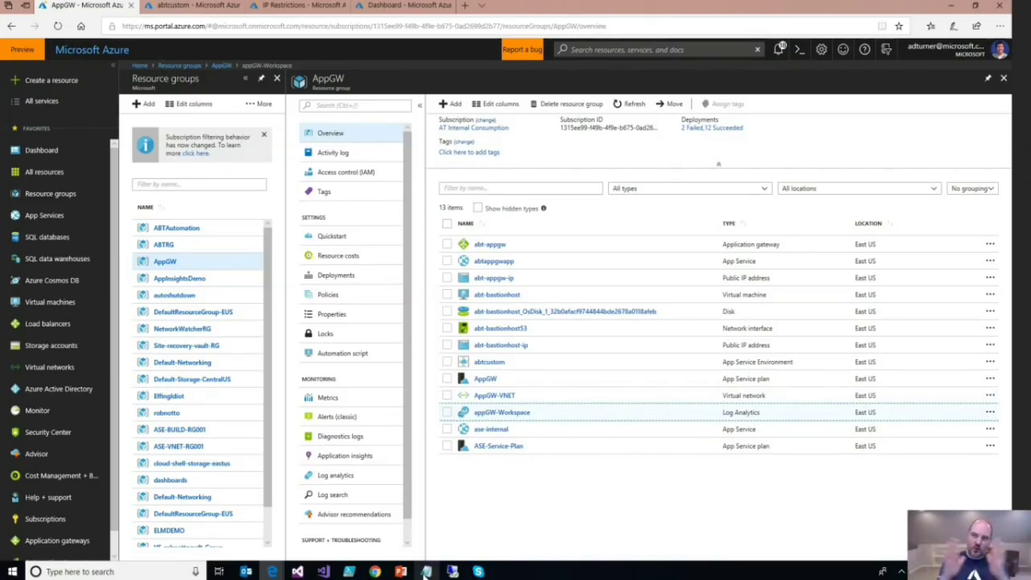
mouse_move(424, 571)
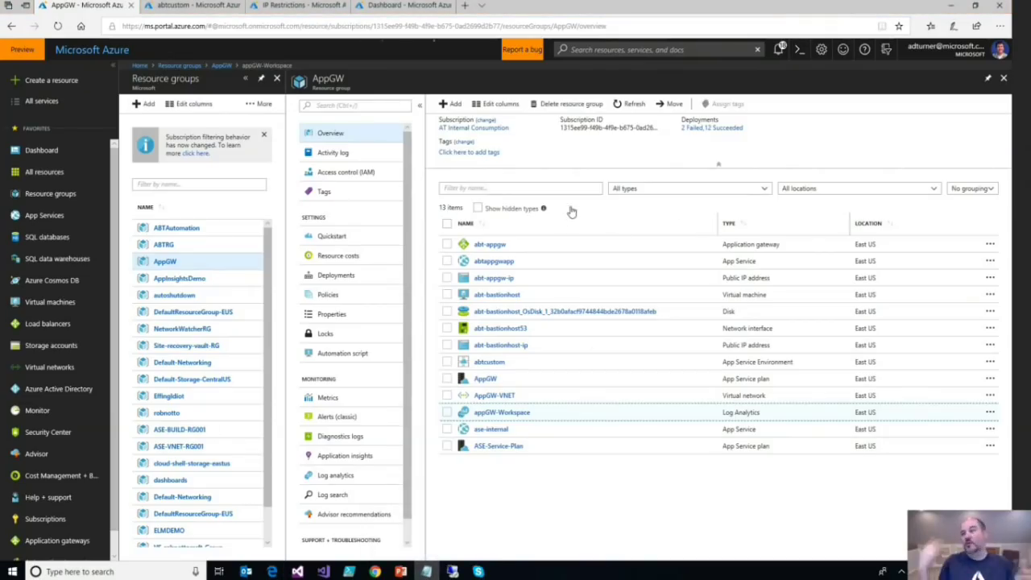
key(Return)
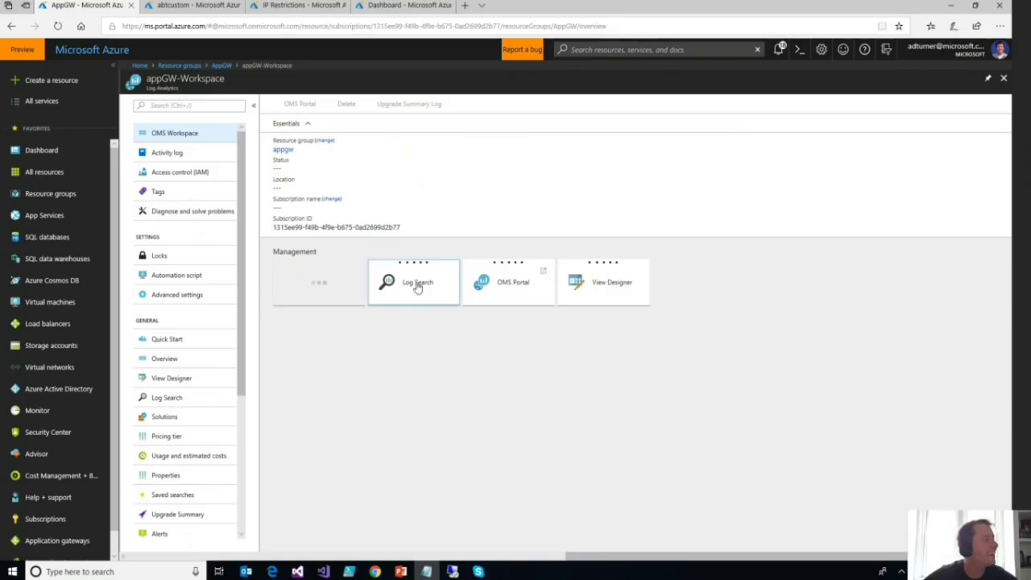
click(417, 288)
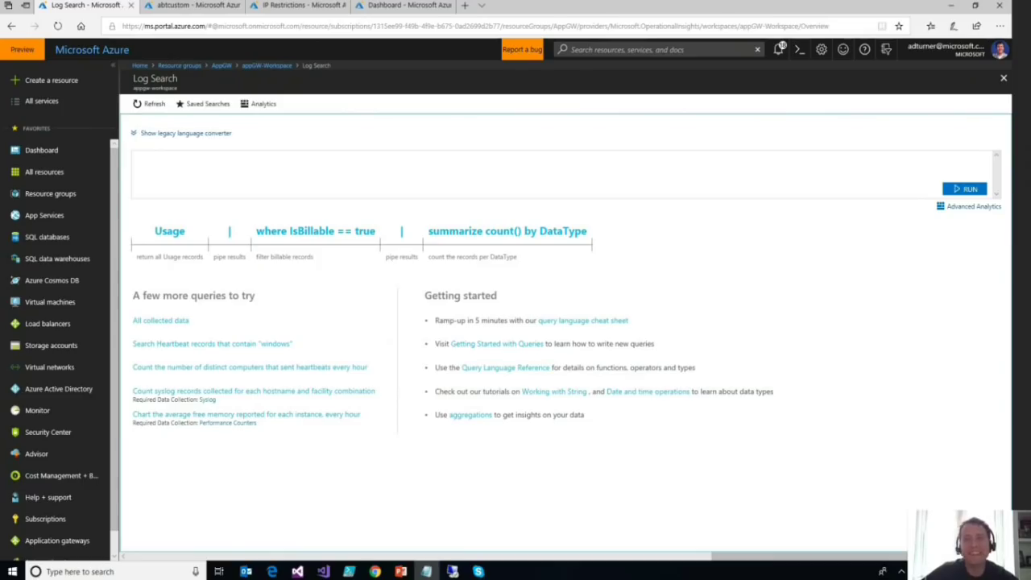
Enter an AzureDiagnostics query filtered to ResourceProvider == "MICROSOFT.NETWORK" and Category == "ApplicationGatewayAccessLog"
click(285, 158)
text(AzureDiagnostics | where ResourceProvider == "MICROSOFT.NETWORK" and Category == "ApplicationGatewayAccessLog")
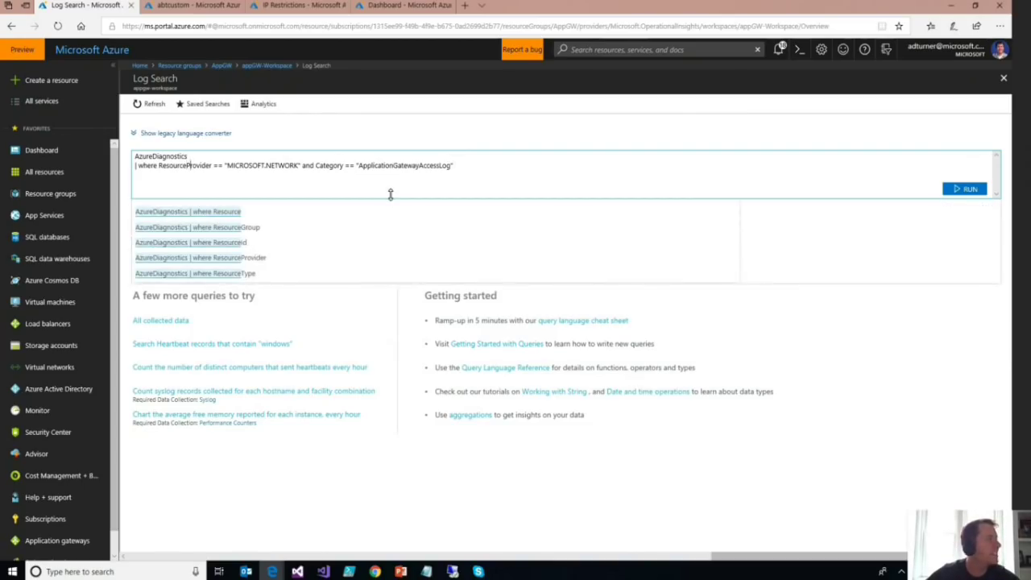
key(Left)
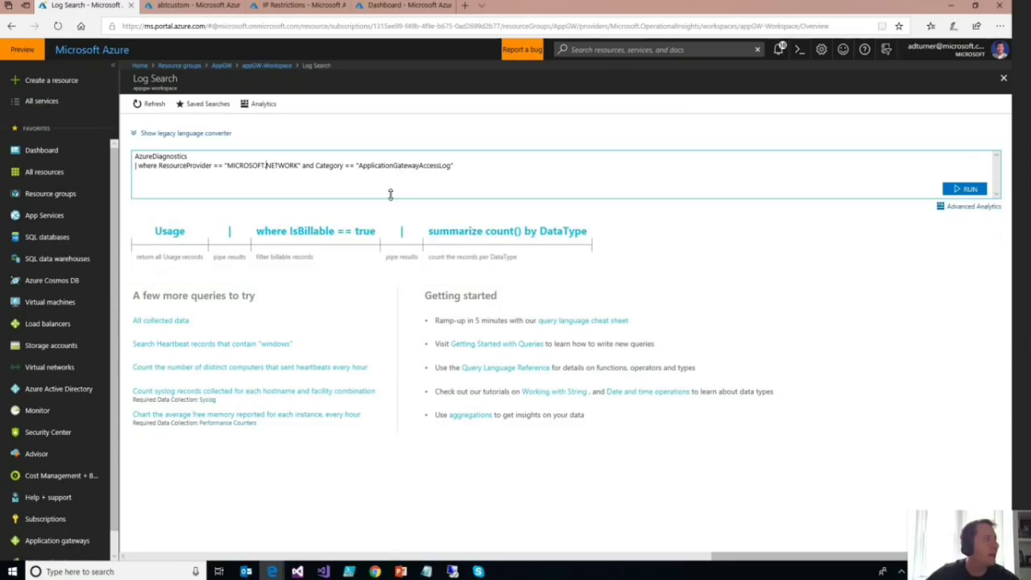
key(Left)
key(Right)
key(Right)
key(Right)
key(Right)
key(Right)
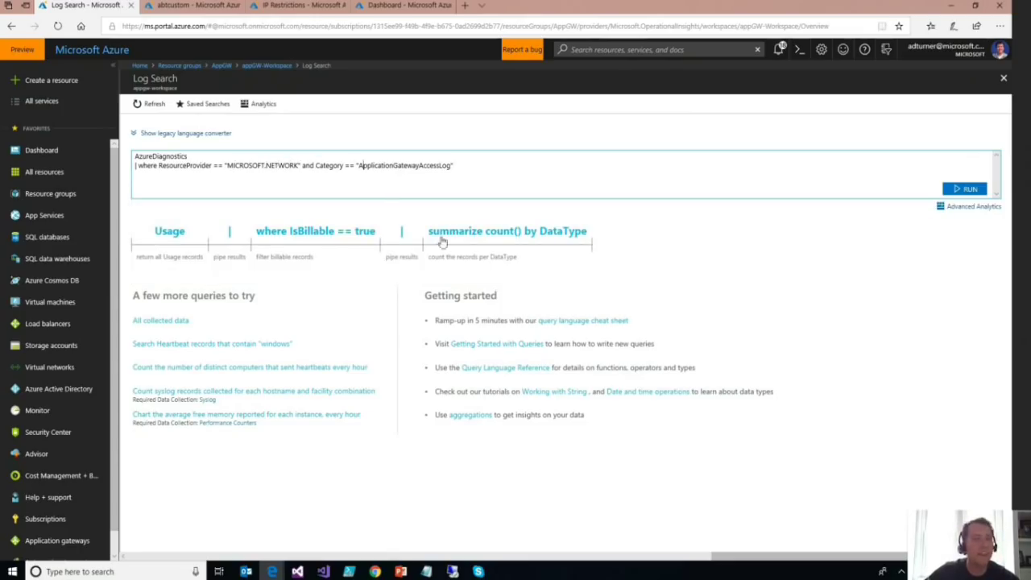
Add "| distinct Resource, ResourceGroup" to the query, run it and expand the returned record
click(490, 164)
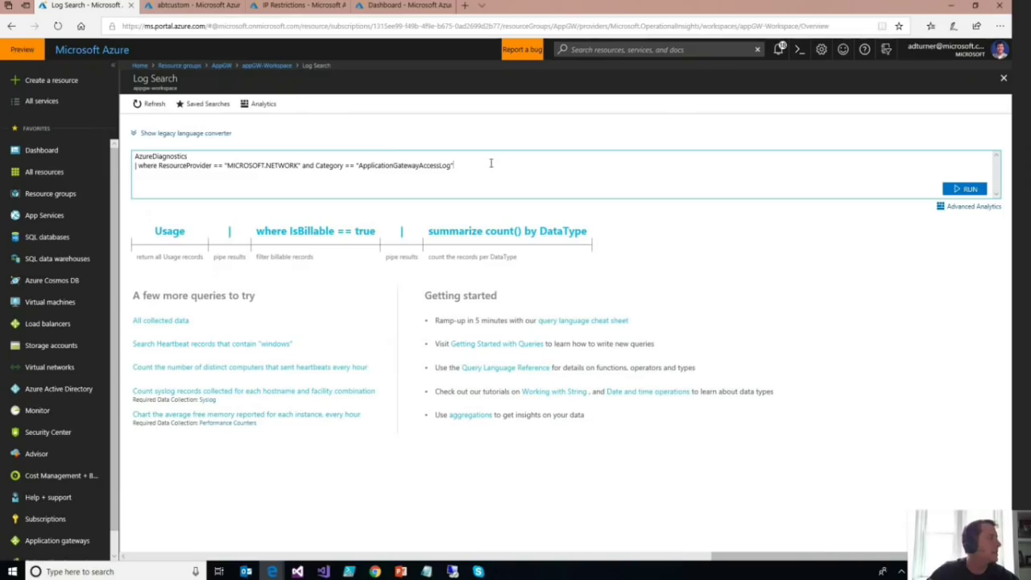
text(| distinct Resource, ResourceGroup)
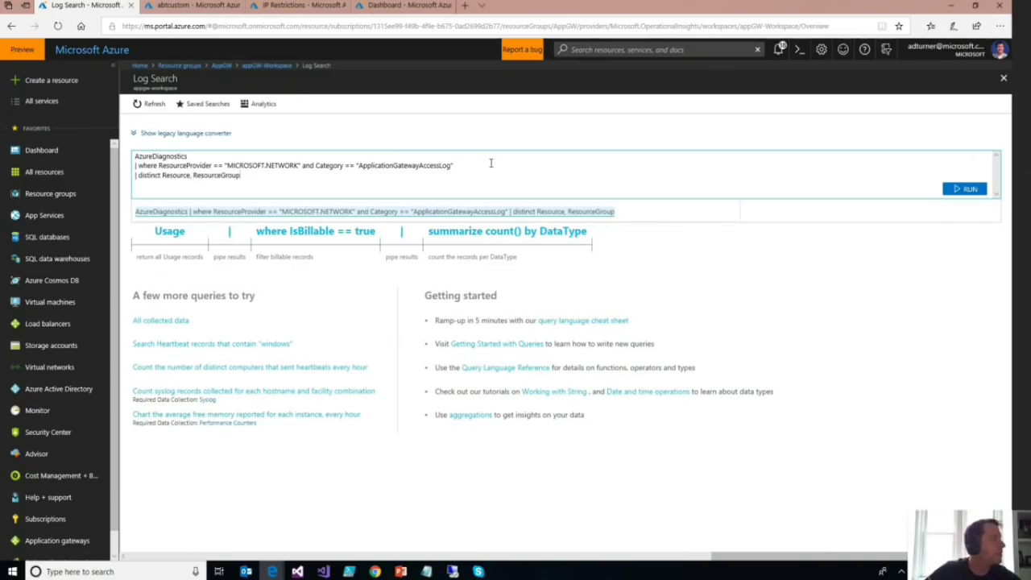
click(967, 190)
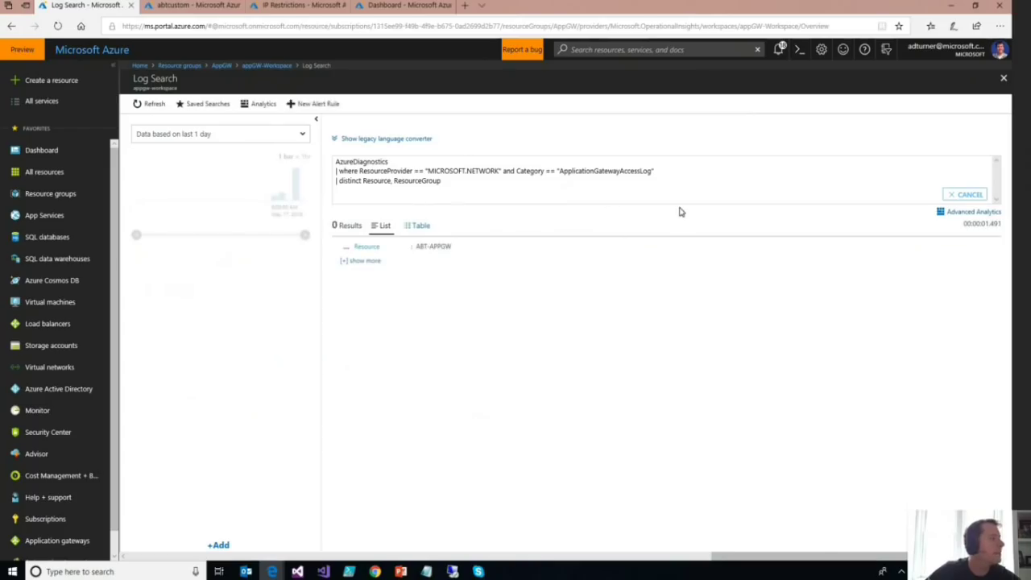
click(360, 263)
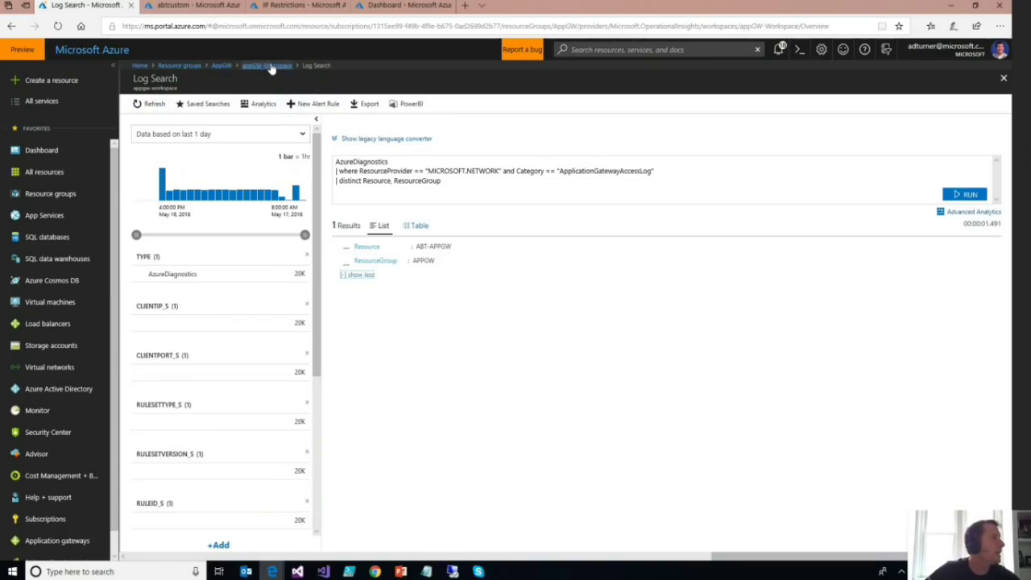
Open the query in Analytics and replace it with an ApplicationGatewayPerformanceLog query rendering a timechart of avg(latency_d) by Resource in 1m bins
click(260, 107)
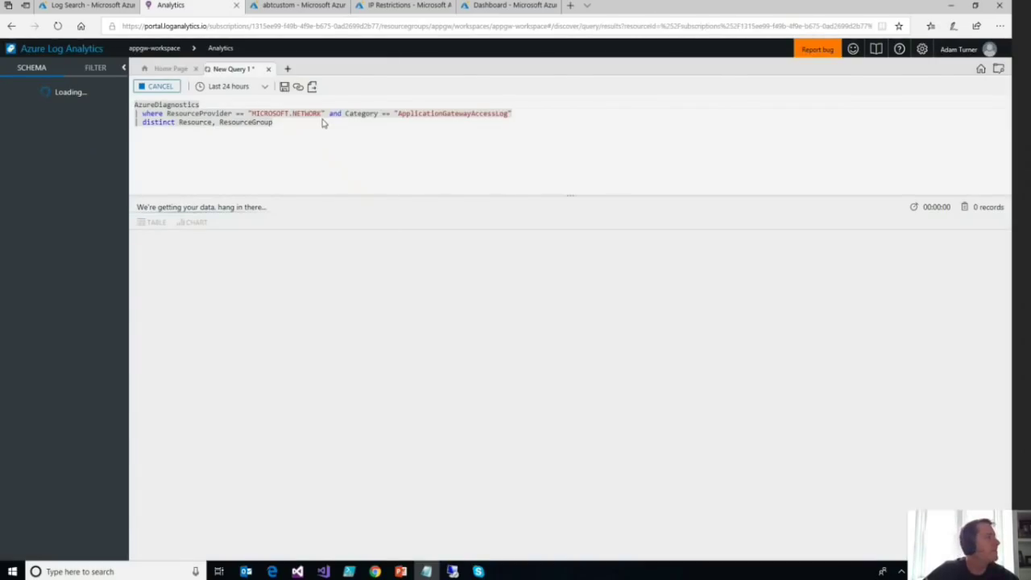
click(320, 124)
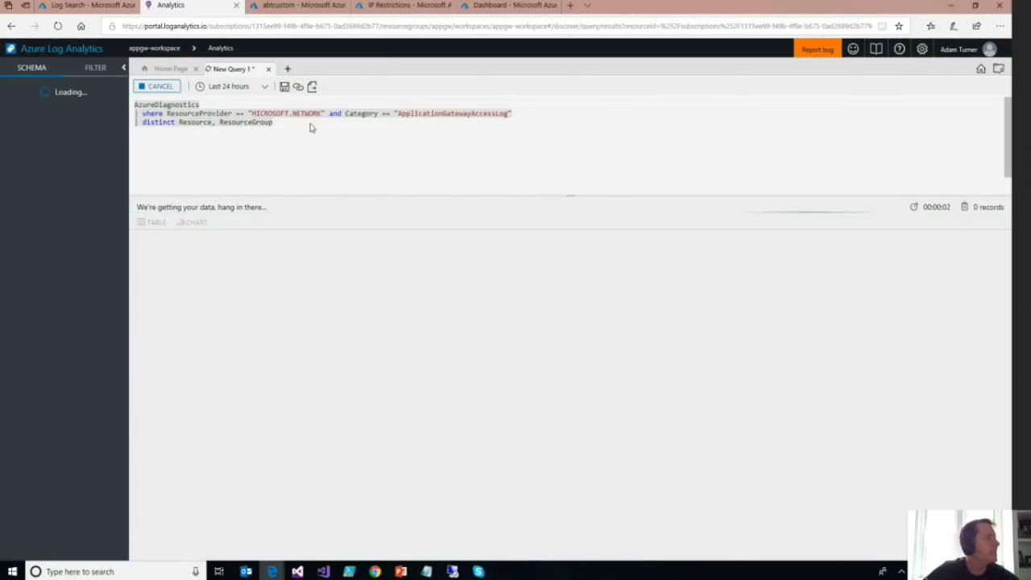
drag(265, 121, 126, 100)
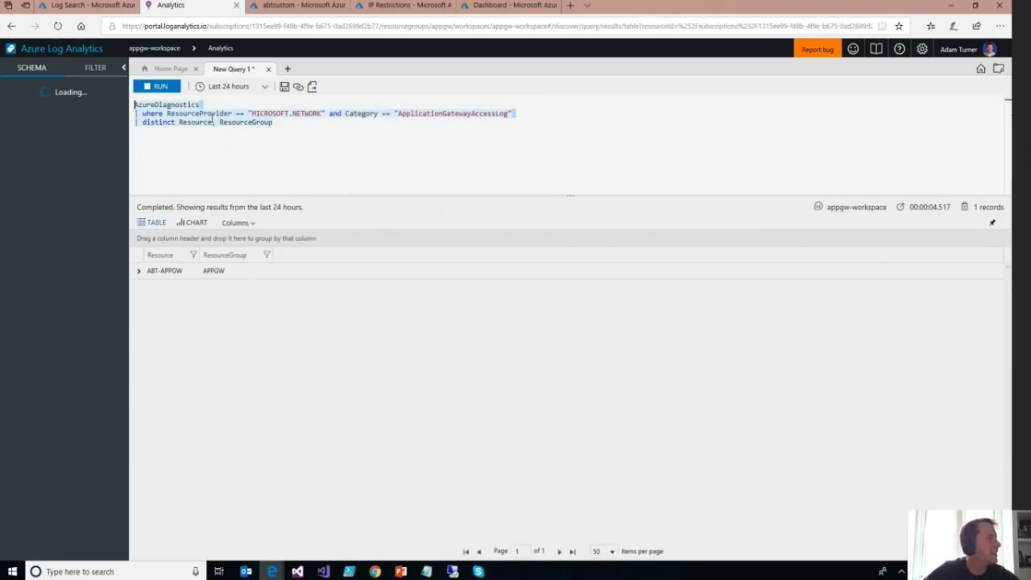
text(AzureDiagnostics | where ResourceProvider == "MICROSOFT.NETWORK" and Category == "ApplicationGatewayPerformanceLog" | summarize avg(latency_d) by Resource, bin(TimeGenerated, 1m) | render timechart)
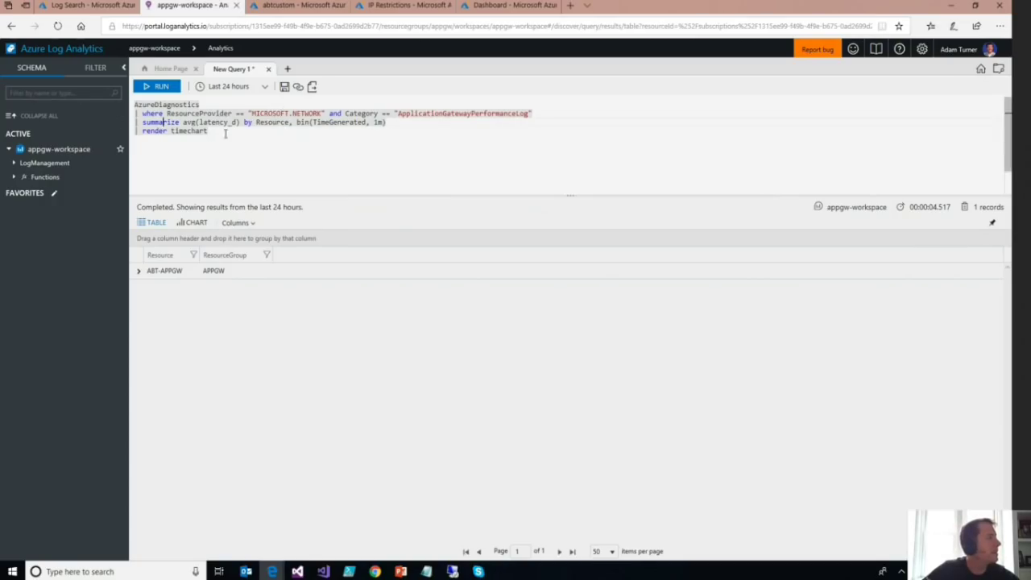
Copy and remove the query's summarize and render lines, and run the remaining ApplicationGatewayPerformanceLog filter
drag(208, 132, 133, 128)
key(ctrl+c)
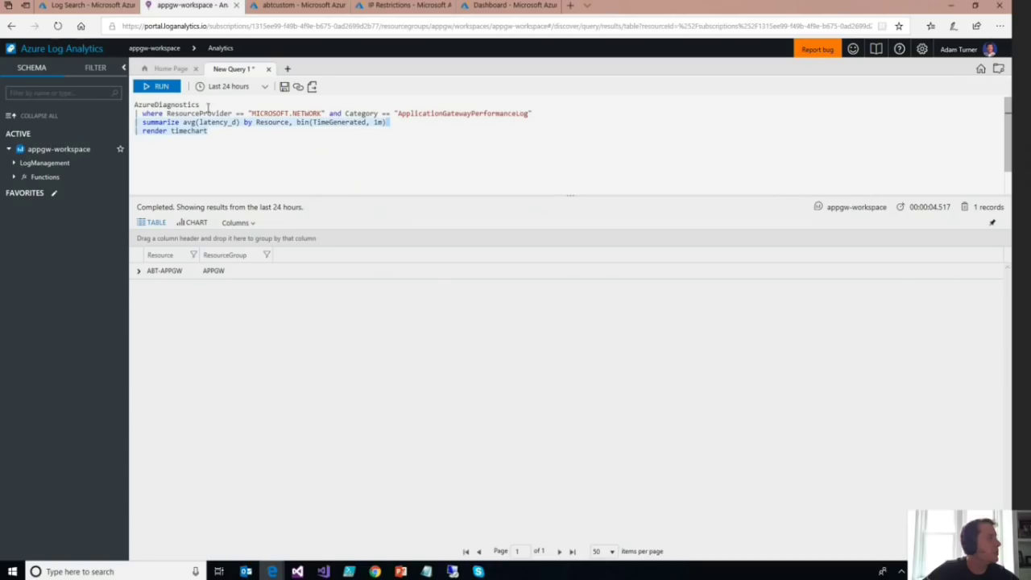
key(BackSpace)
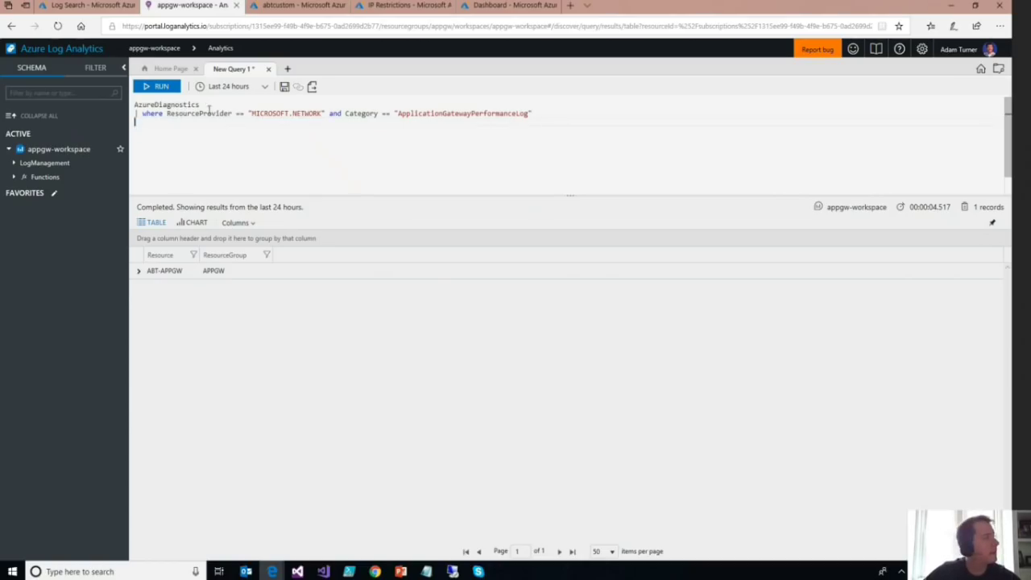
click(161, 87)
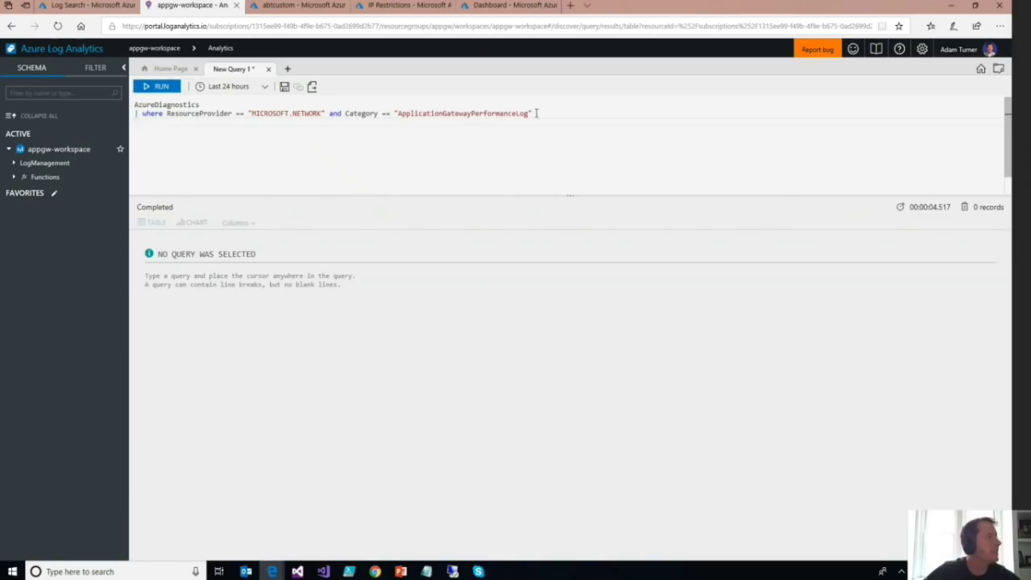
click(551, 112)
click(166, 87)
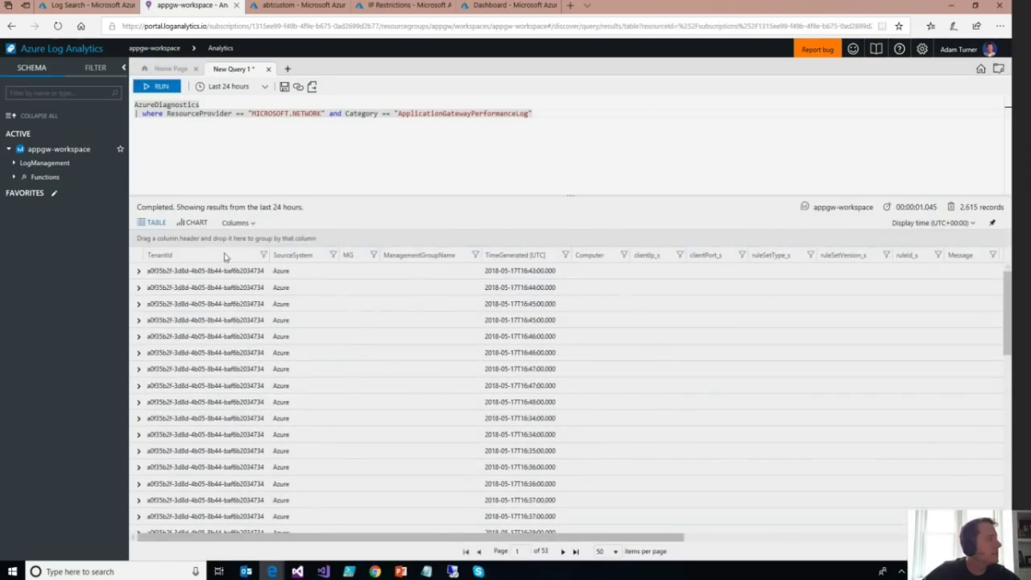
Expand the first ApplicationGatewayPerformanceLog record and review its host count, request count, latency and throughput fields
click(147, 274)
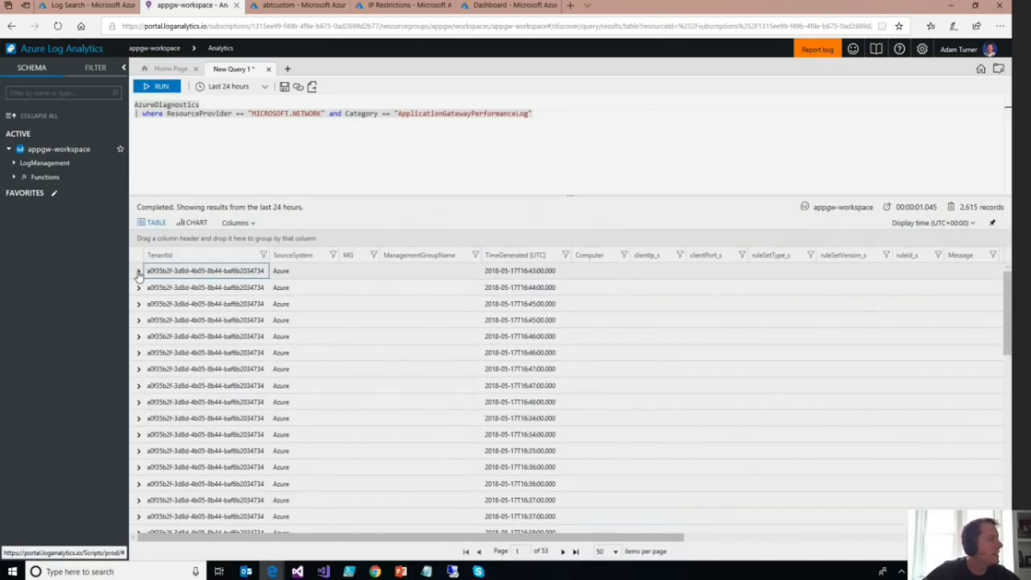
click(139, 273)
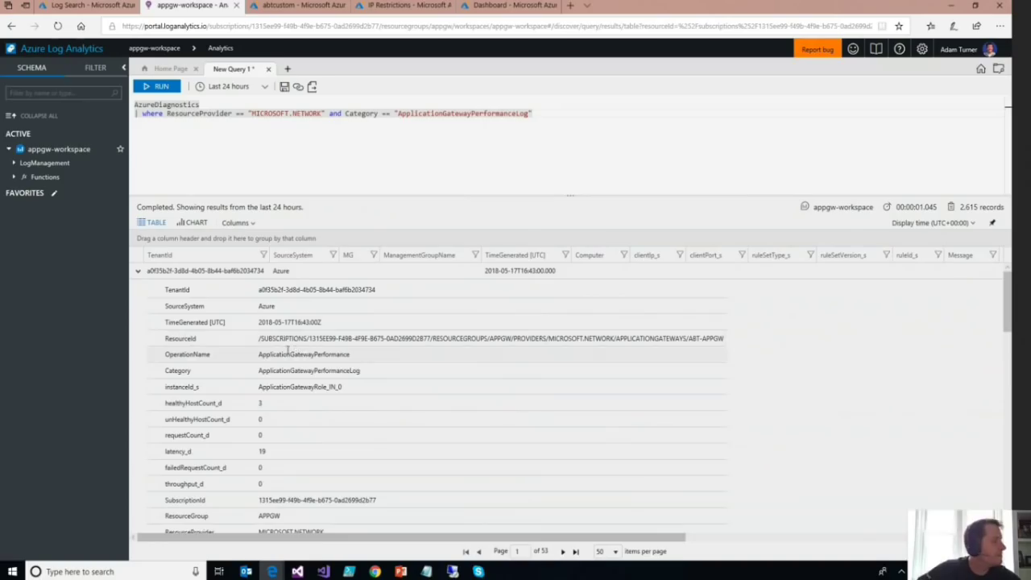
scroll(318, 387, down, 1)
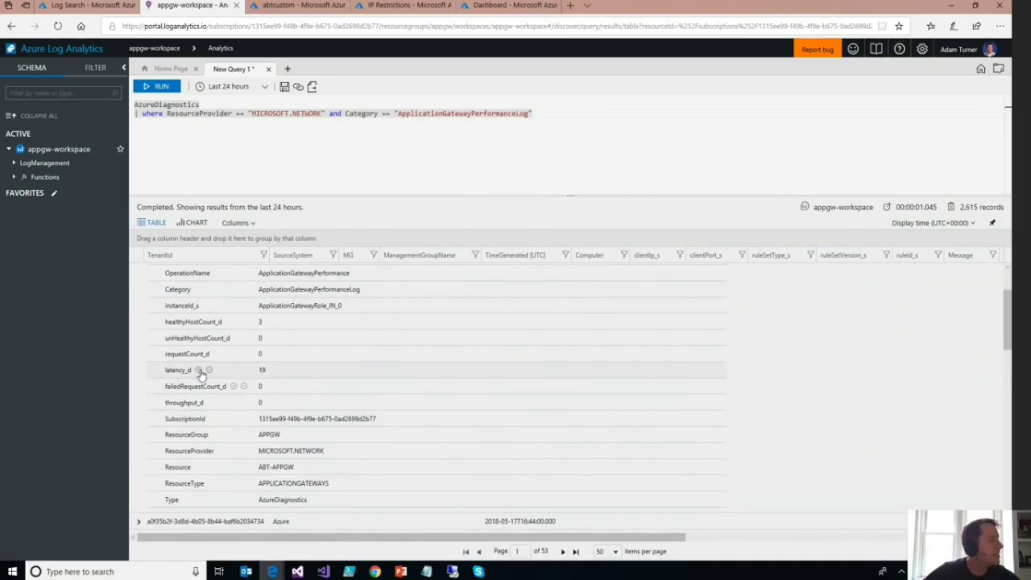
scroll(225, 435, up, 1)
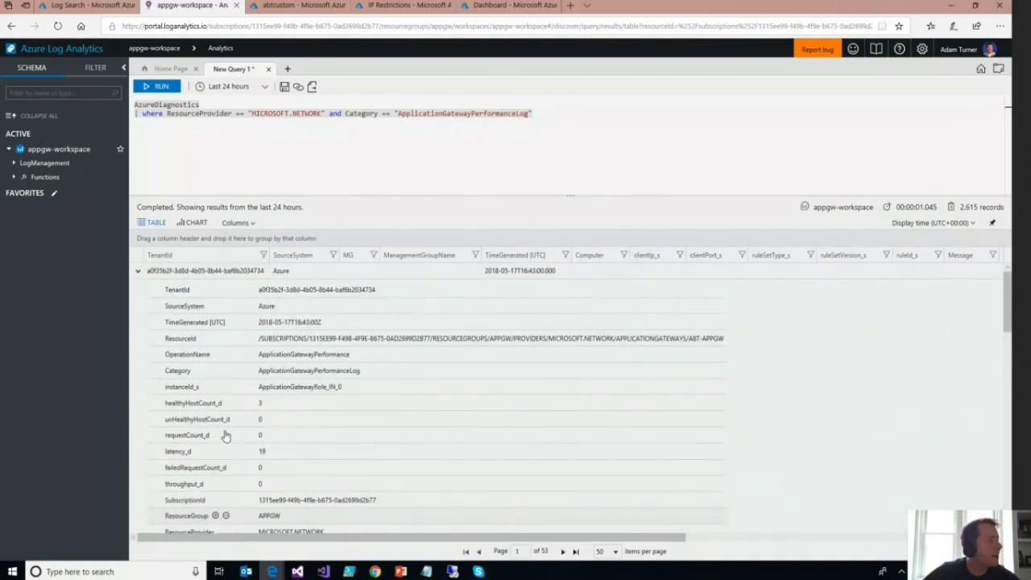
scroll(209, 342, down, 1)
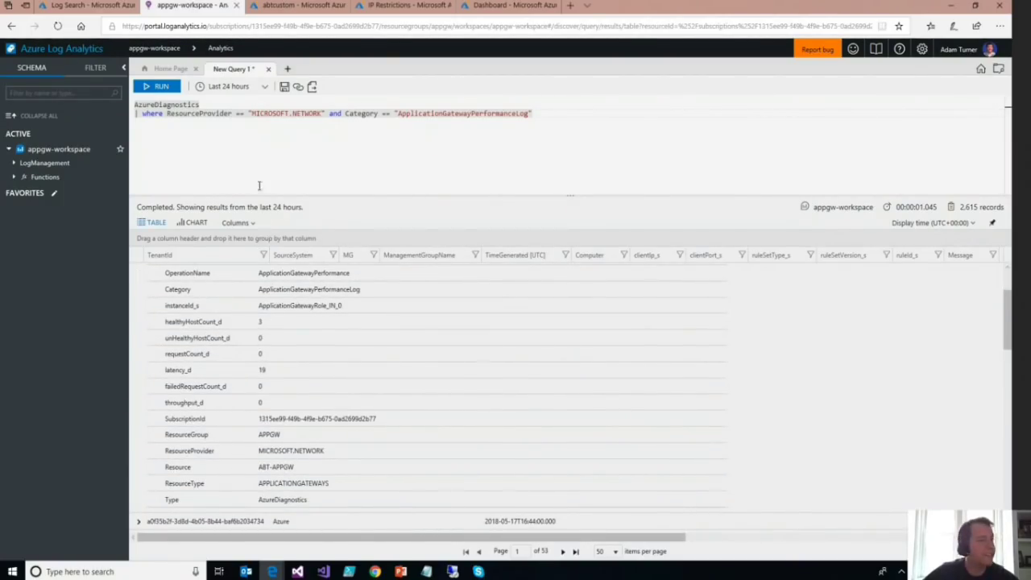
Restore the summarize avg(latency_d) by Resource, bin(TimeGenerated, 1m) and render timechart lines, run the query and inspect the latency spike
click(185, 132)
key(Return)
key(ctrl+v)
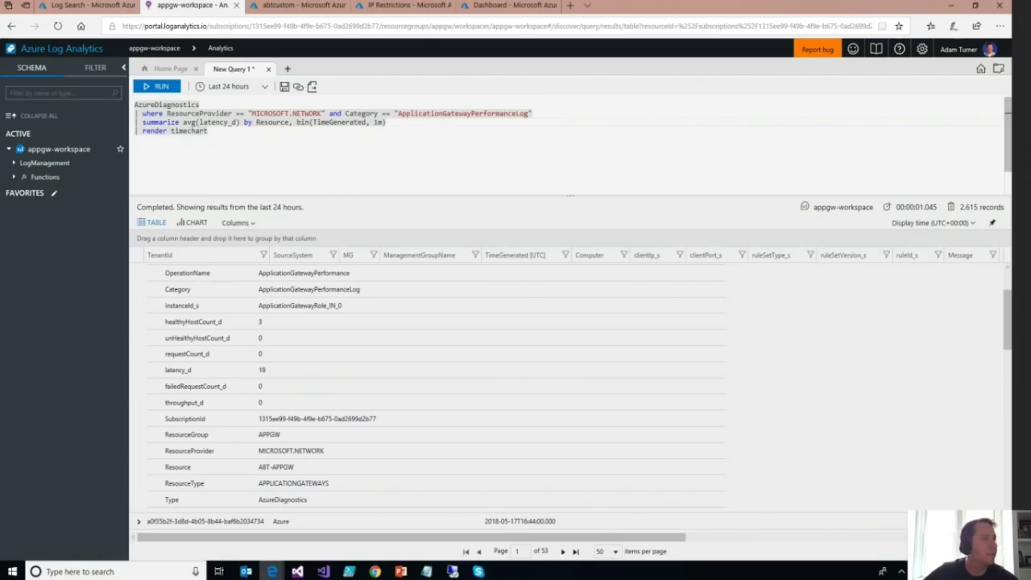
click(161, 86)
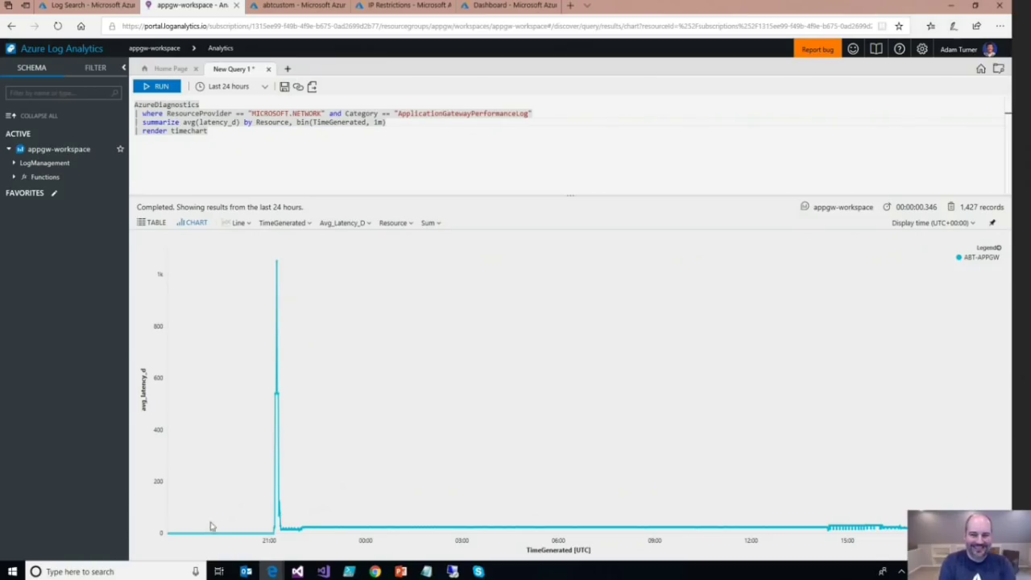
mouse_move(274, 266)
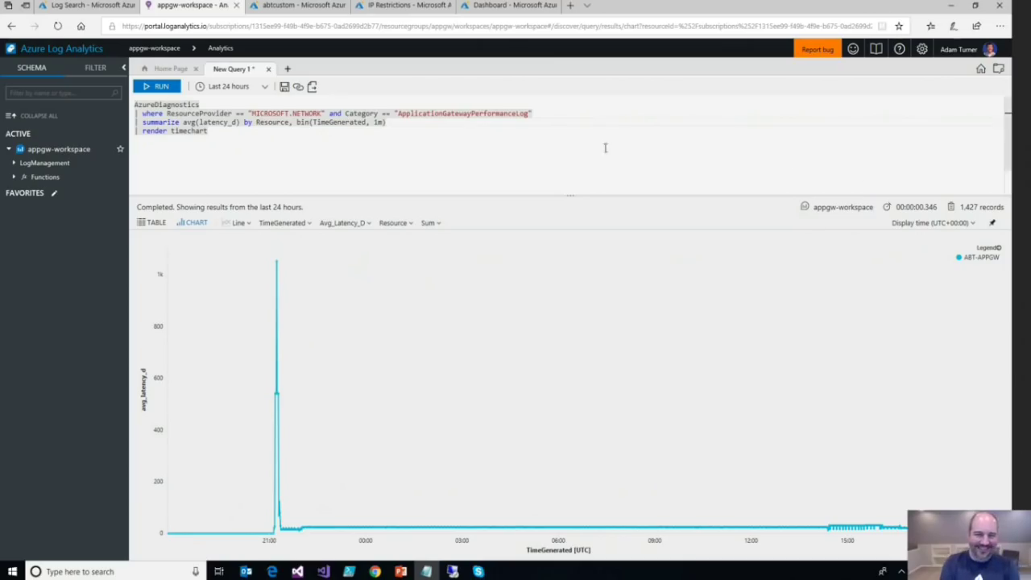
Run an ApplicationGatewayFirewallLog query instead, summarizing count(ruleId_s) by ruleId_s, Message, details_message_s, ordered by count_ruleId_s desc, and expand the Multiple URL Encoding Detected row
click(226, 133)
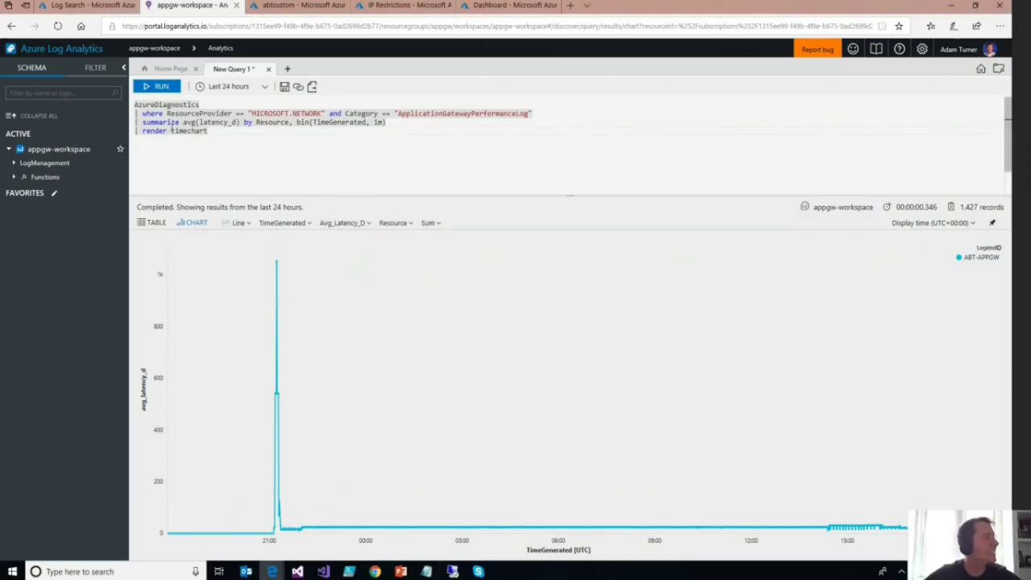
key(ctrl+a)
click(317, 141)
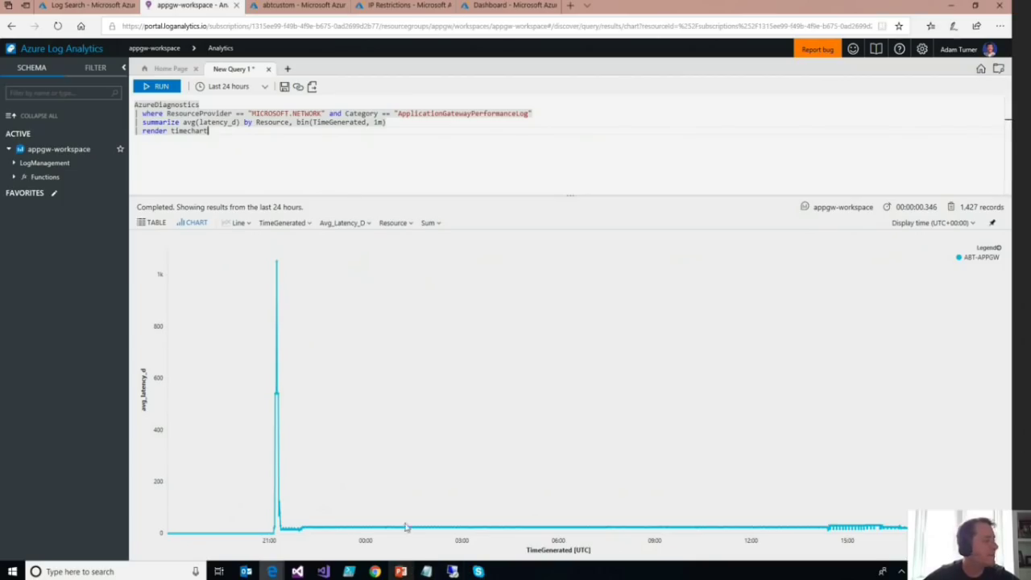
click(213, 131)
key(ctrl+a)
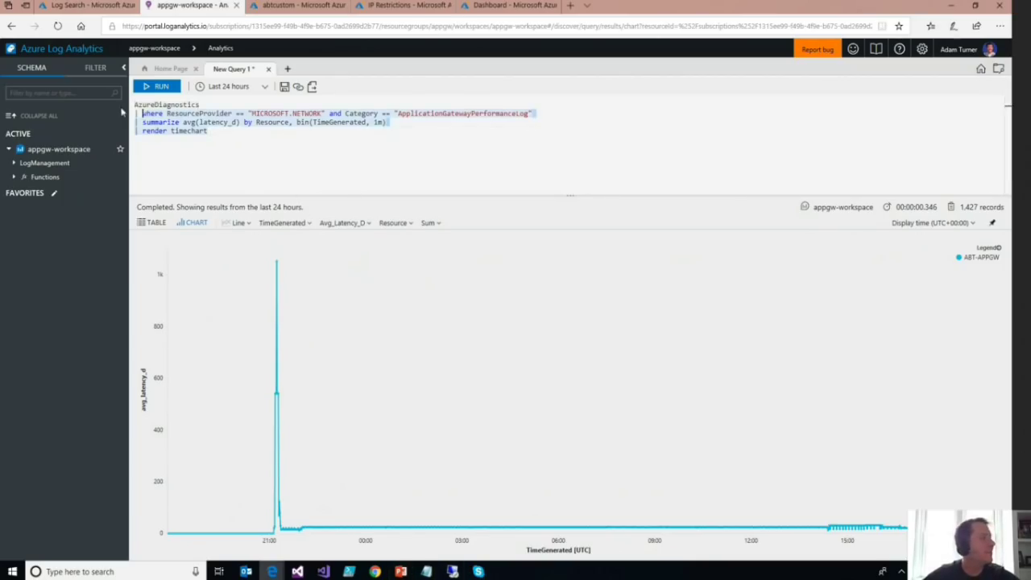
text(AzureDiagnostics | where ResourceProvider == "MICROSOFT.NETWORK" and Category == "ApplicationGatewayFirewallLog" | summarize count(ruleId_s) by ruleId_s, Message, details_message_s | order by count_ruleId_s desc)
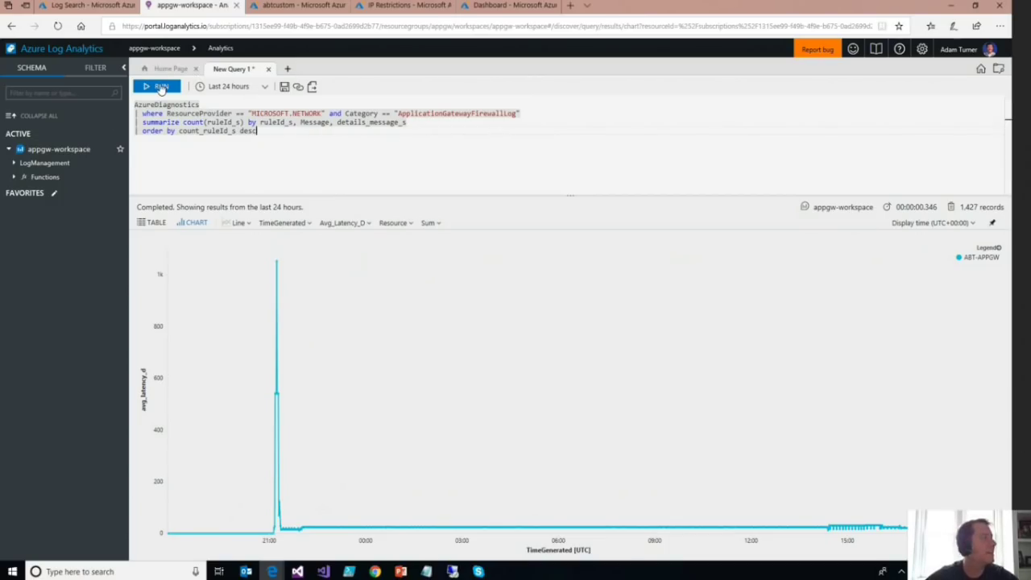
click(161, 88)
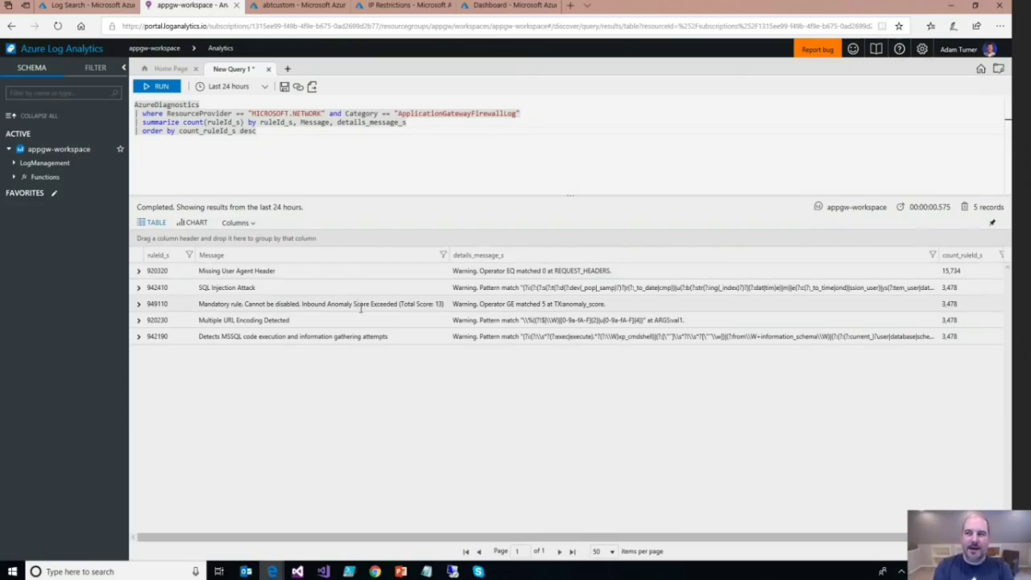
click(138, 320)
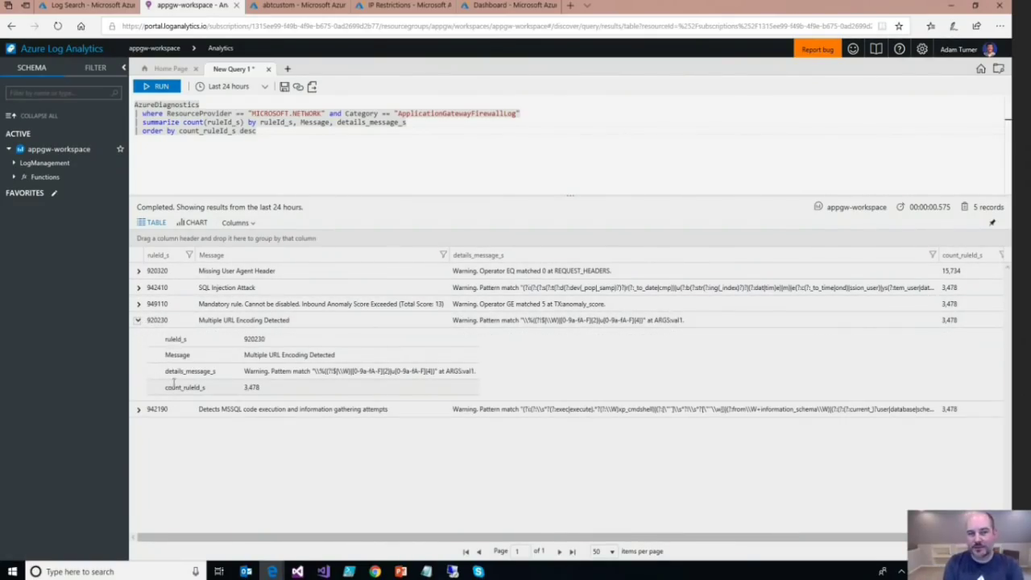
Remove the summarize and order by lines from the firewall log query and run only the remaining ApplicationGatewayFirewallLog filter
click(360, 127)
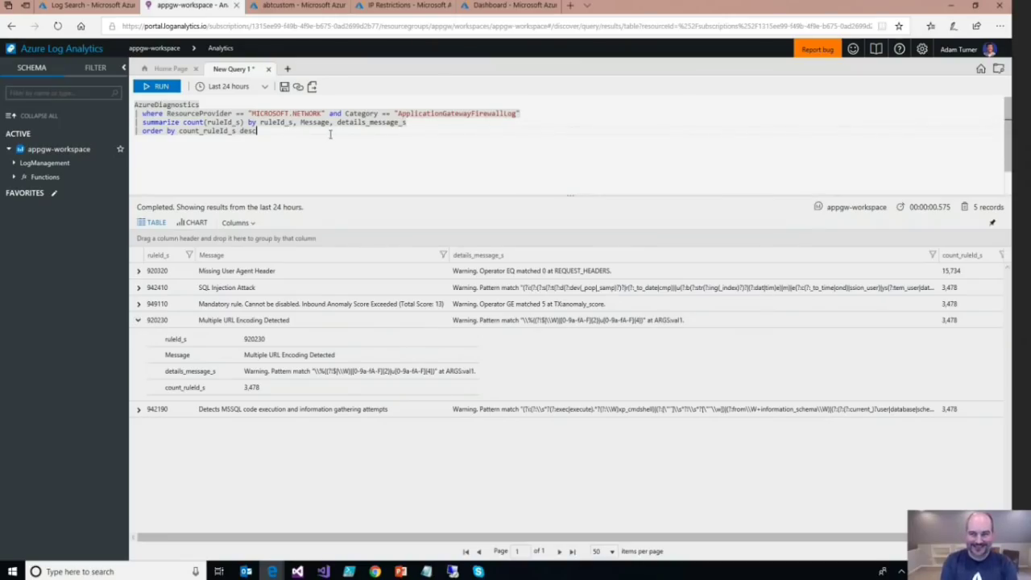
click(564, 123)
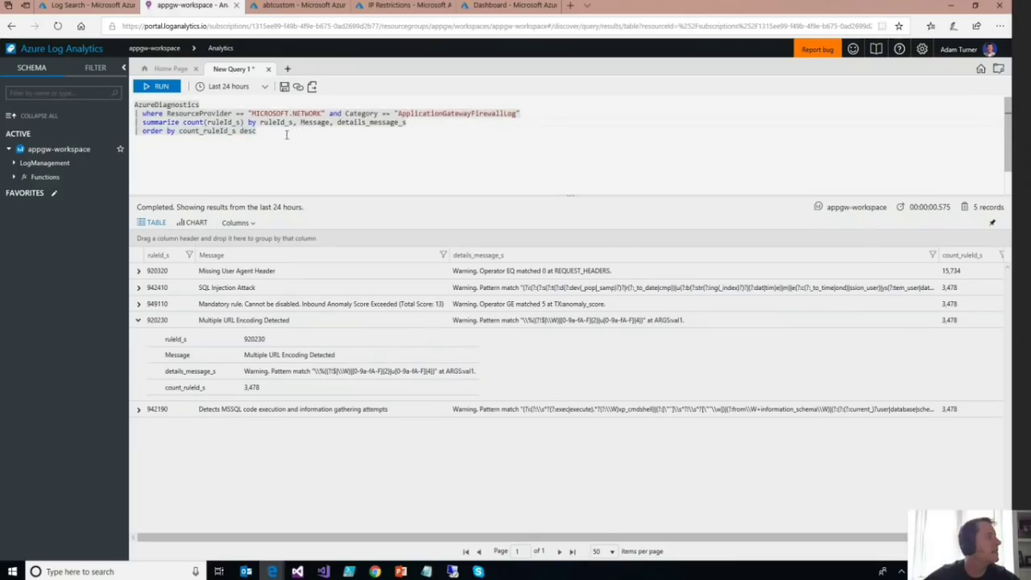
shift+click(131, 122)
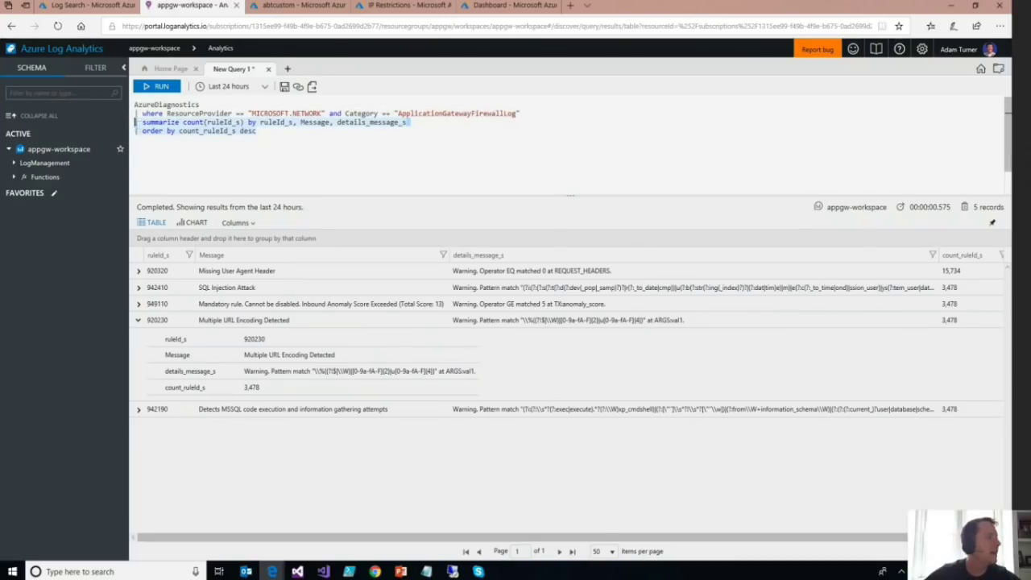
key(BackSpace)
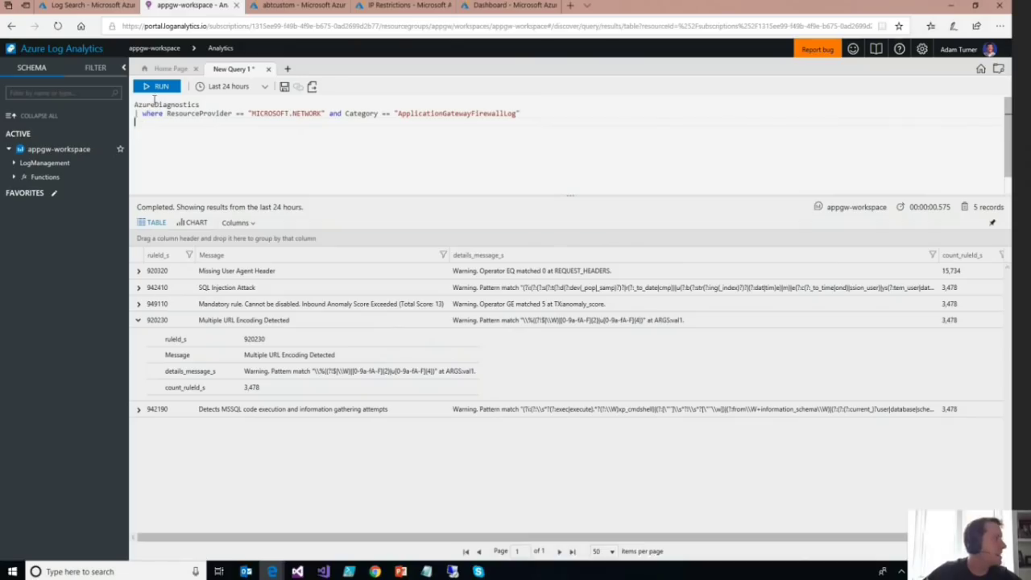
click(163, 87)
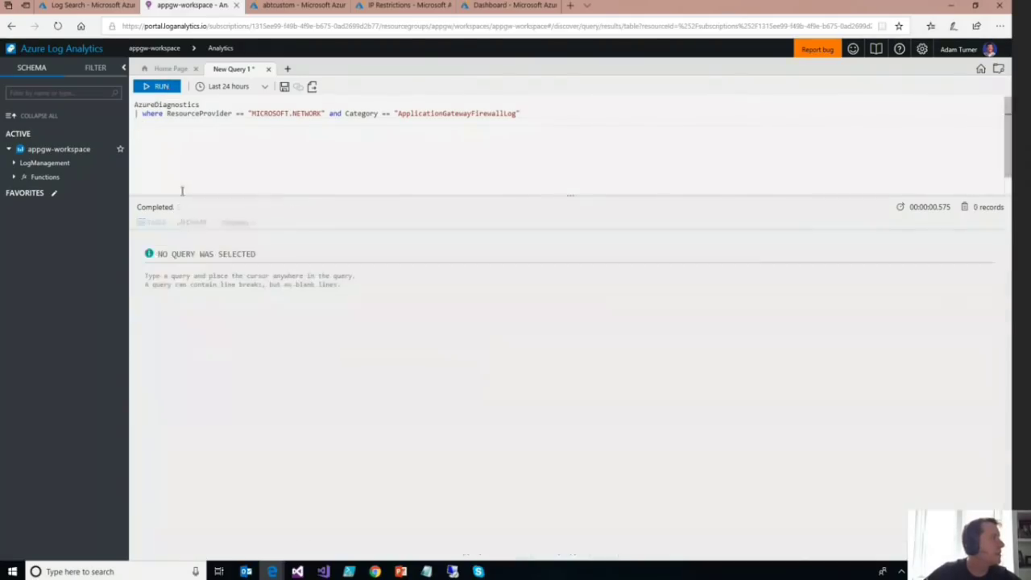
click(168, 113)
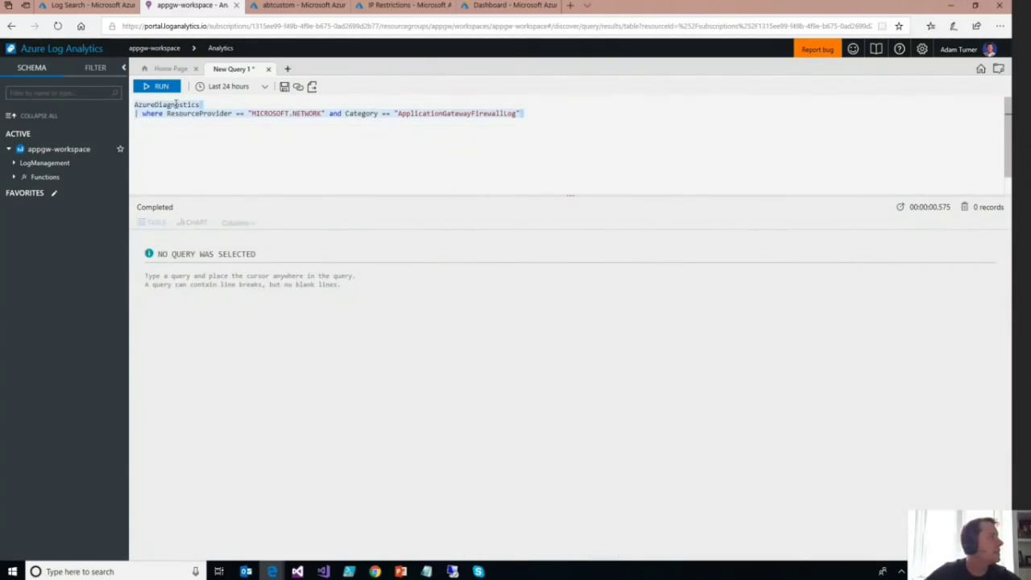
click(162, 88)
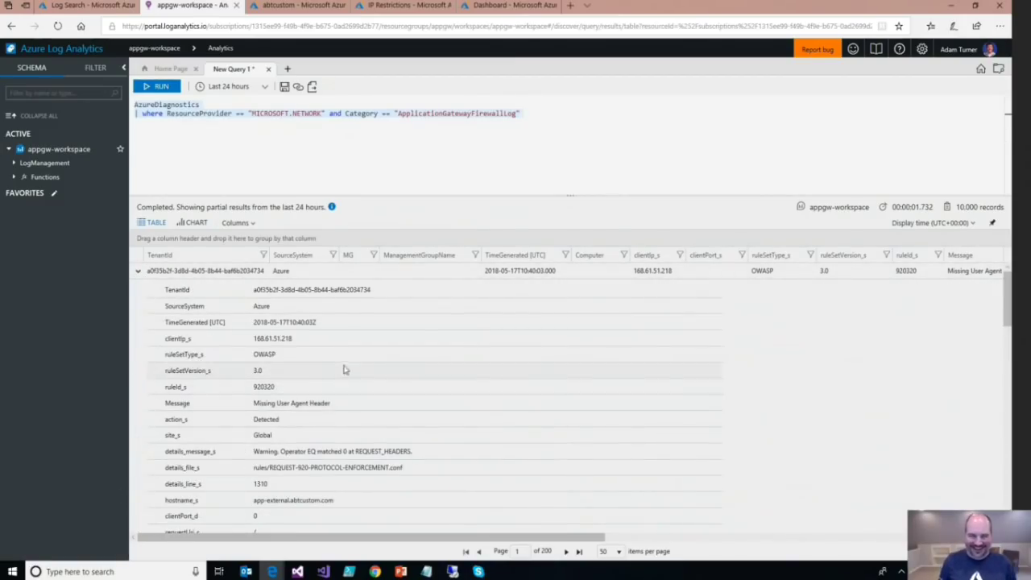
Examine the expanded first firewall log record, covering its client IP, rule set, message, action, hostname and resource details
drag(296, 339, 254, 341)
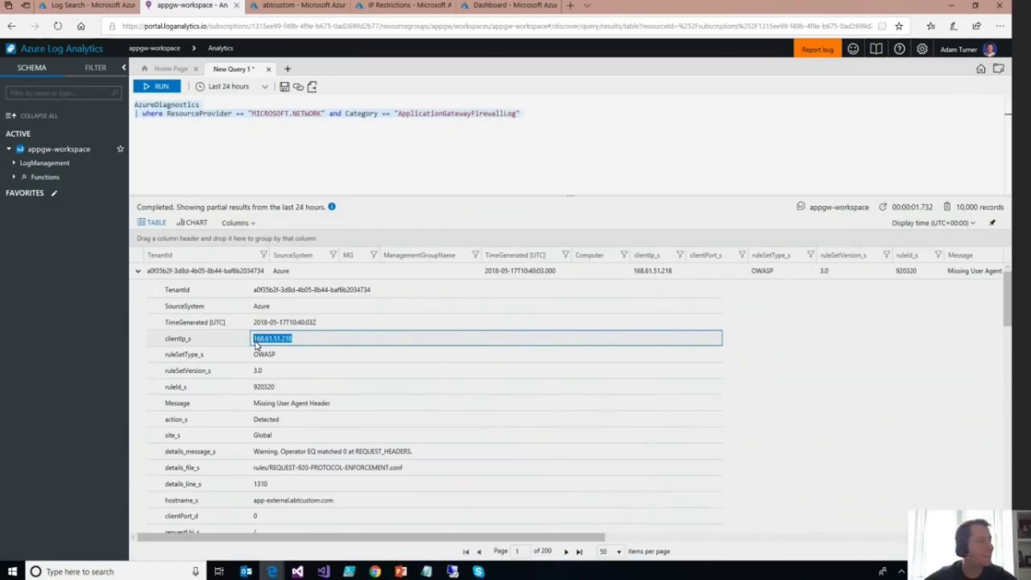
scroll(361, 389, down, 3)
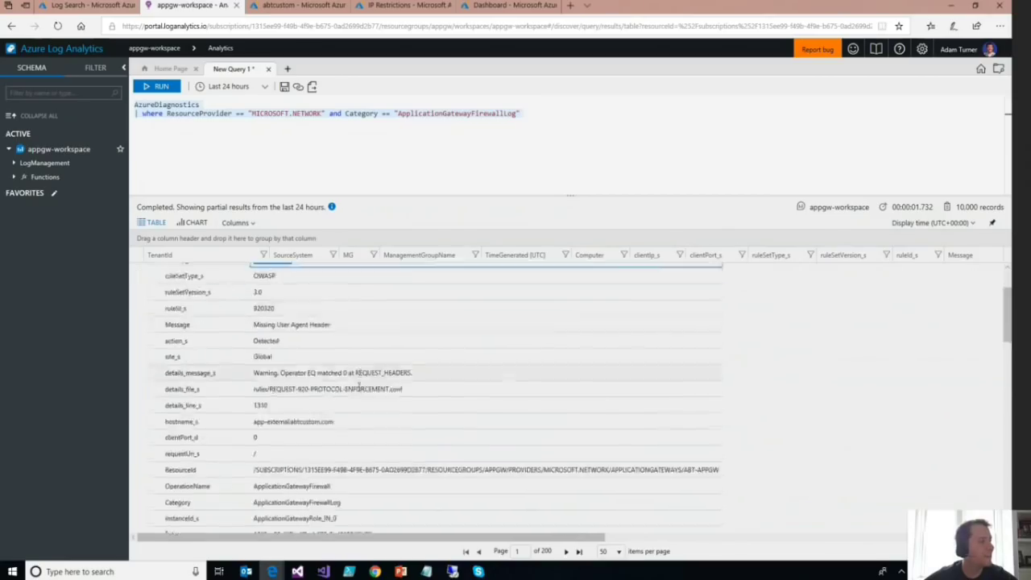
scroll(359, 389, down, 2)
scroll(358, 389, up, 3)
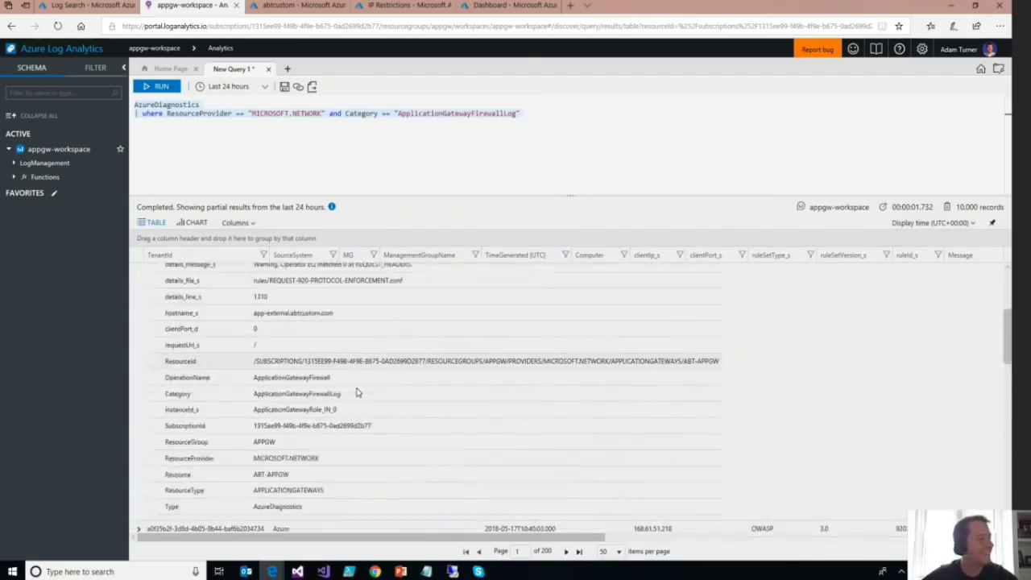
scroll(357, 390, up, 2)
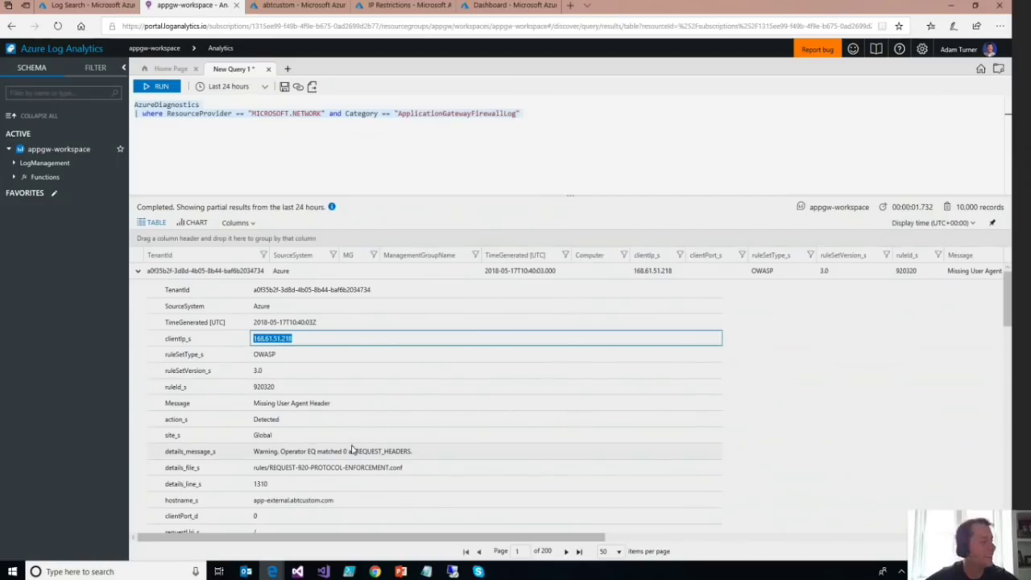
scroll(345, 443, down, 2)
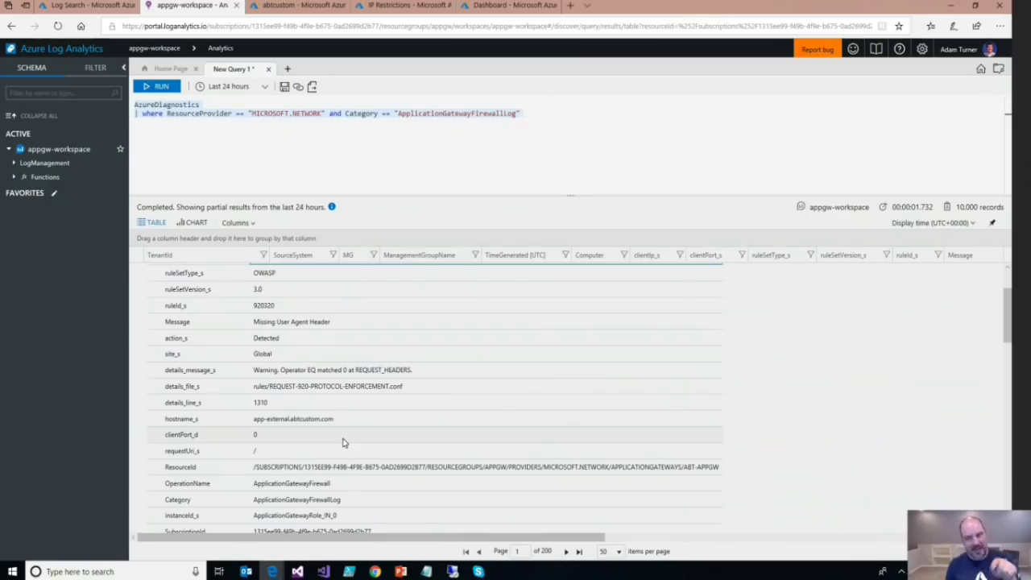
scroll(426, 419, down, 2)
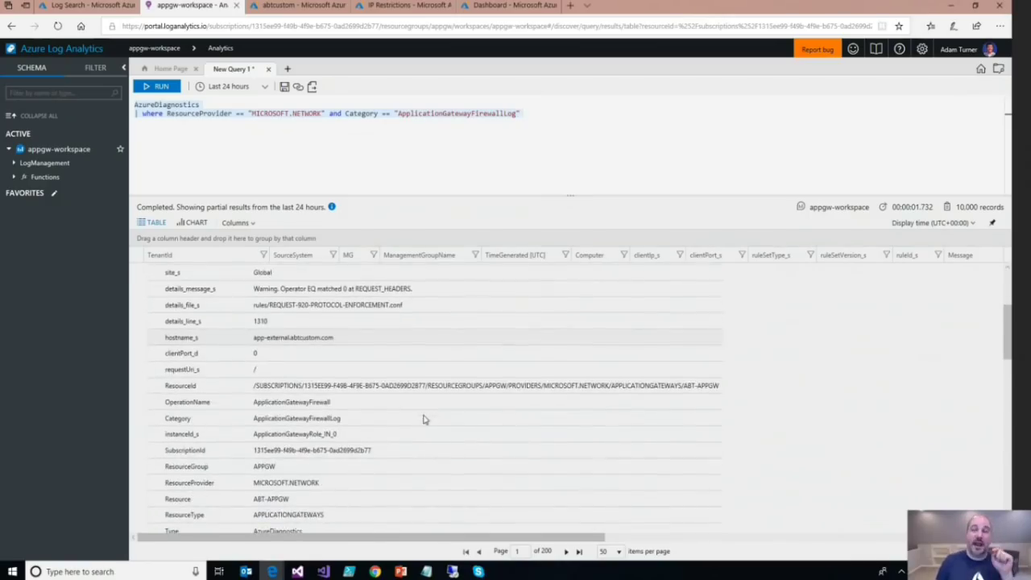
scroll(432, 468, down, 2)
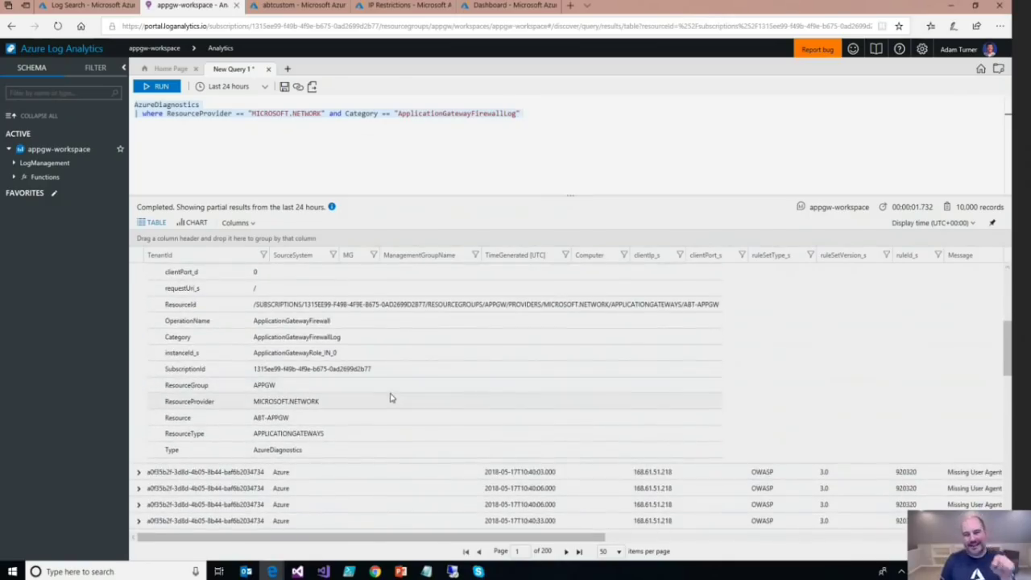
scroll(390, 403, up, 6)
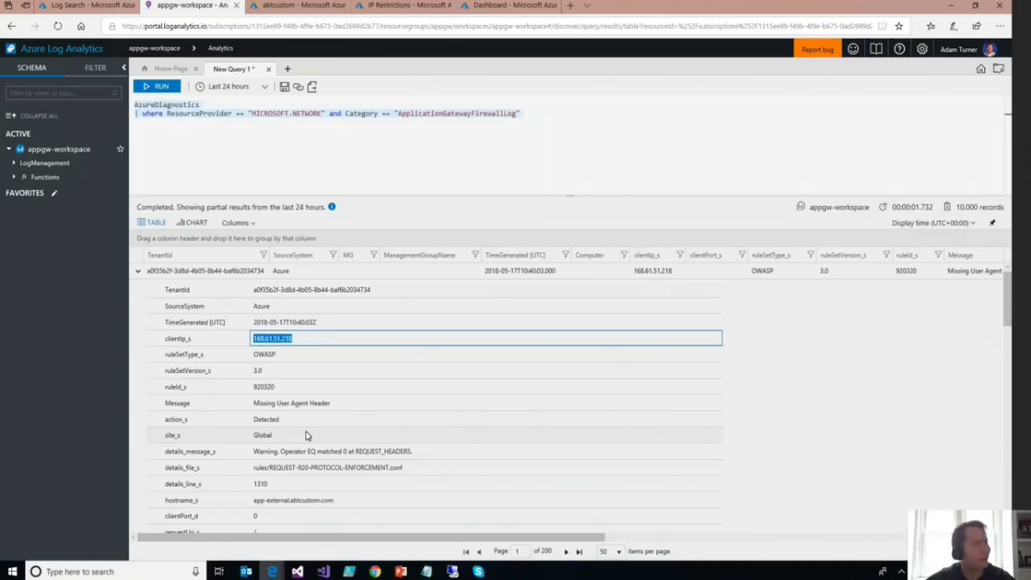
click(264, 137)
Switch to Visual Studio and open the Deploy to Resource Group dialog for the AppGatewayMonitoring project
mouse_move(321, 573)
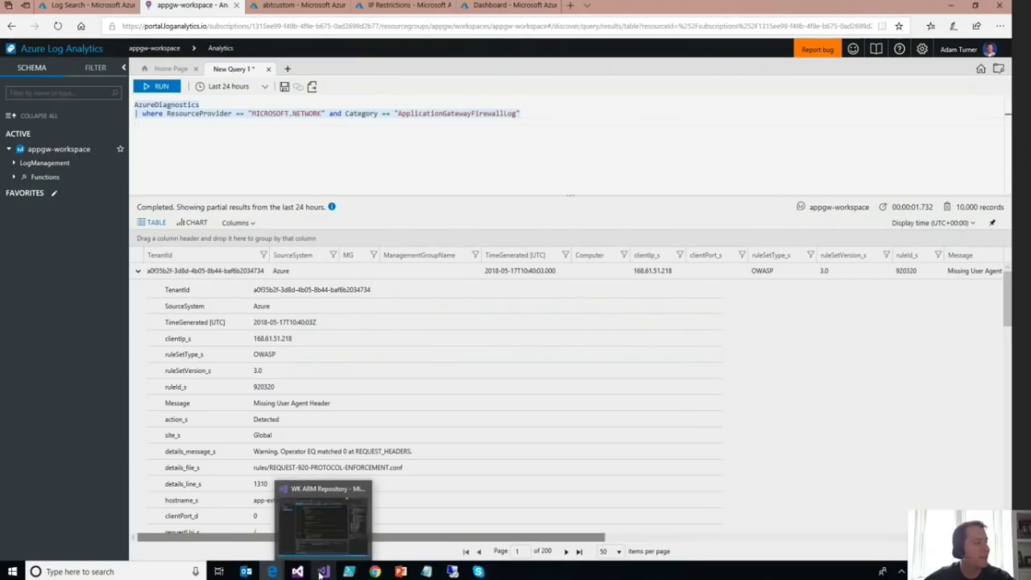
mouse_move(339, 534)
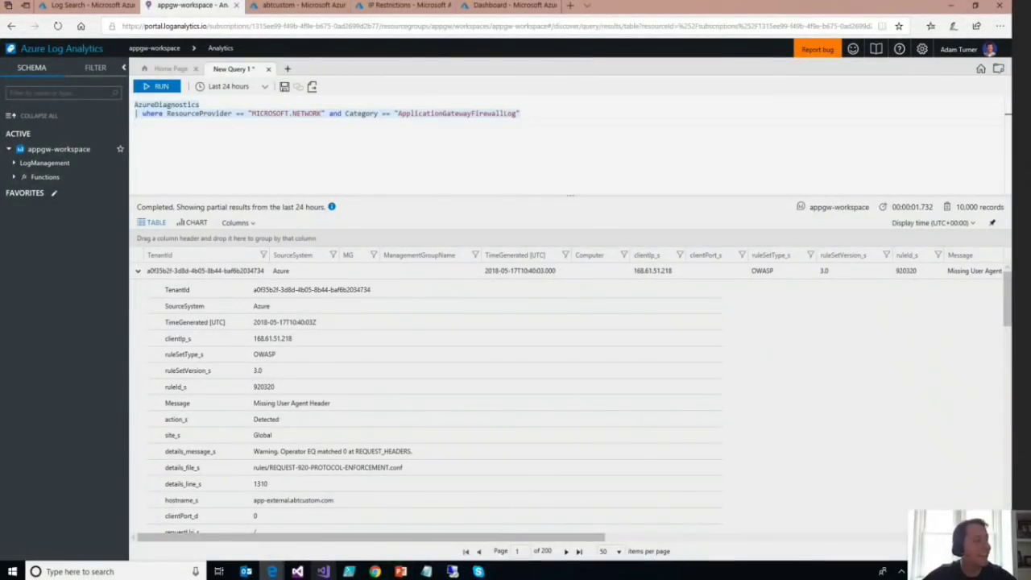
click(323, 572)
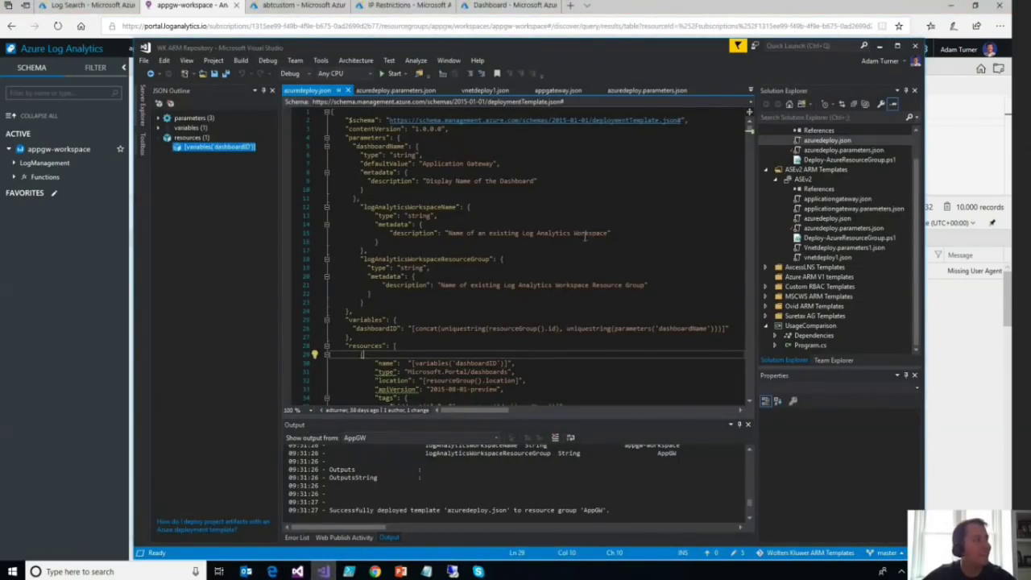
scroll(819, 152, up, 1)
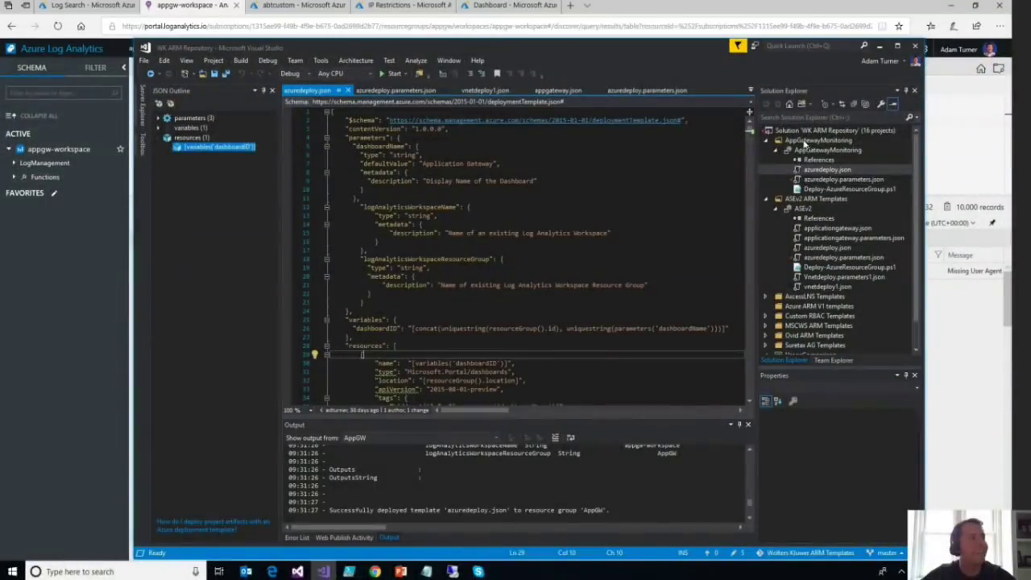
right_click(820, 152)
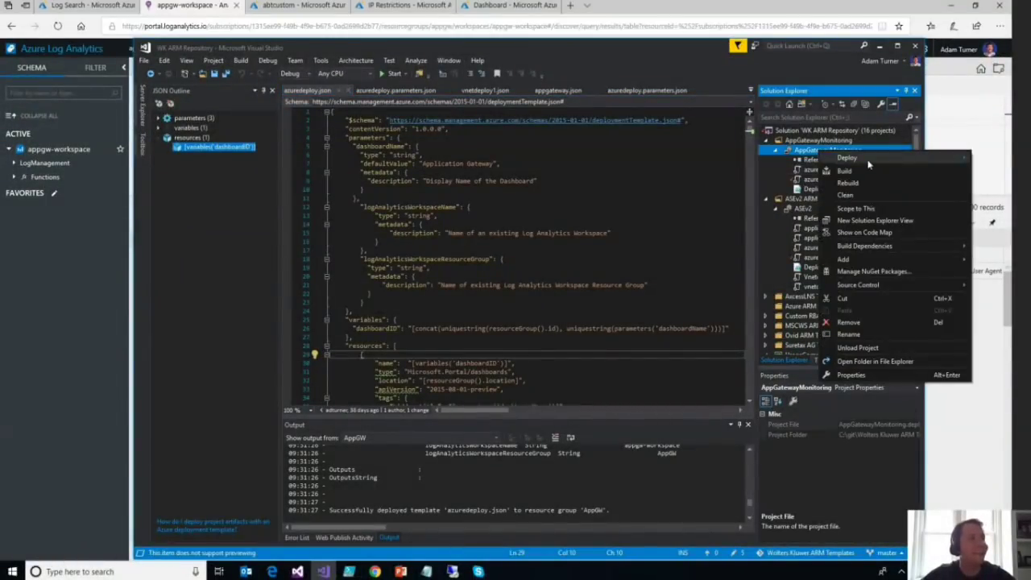
mouse_move(844, 162)
click(685, 160)
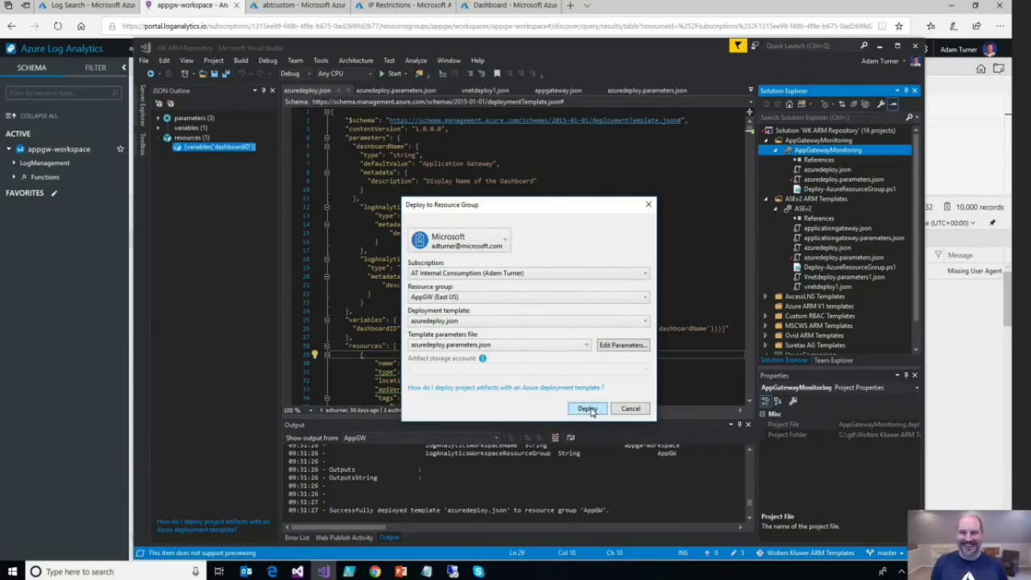
Deploy azuredeploy.json with azuredeploy.parameters.json to the AppGW resource group and follow the deployment in the output log
click(588, 410)
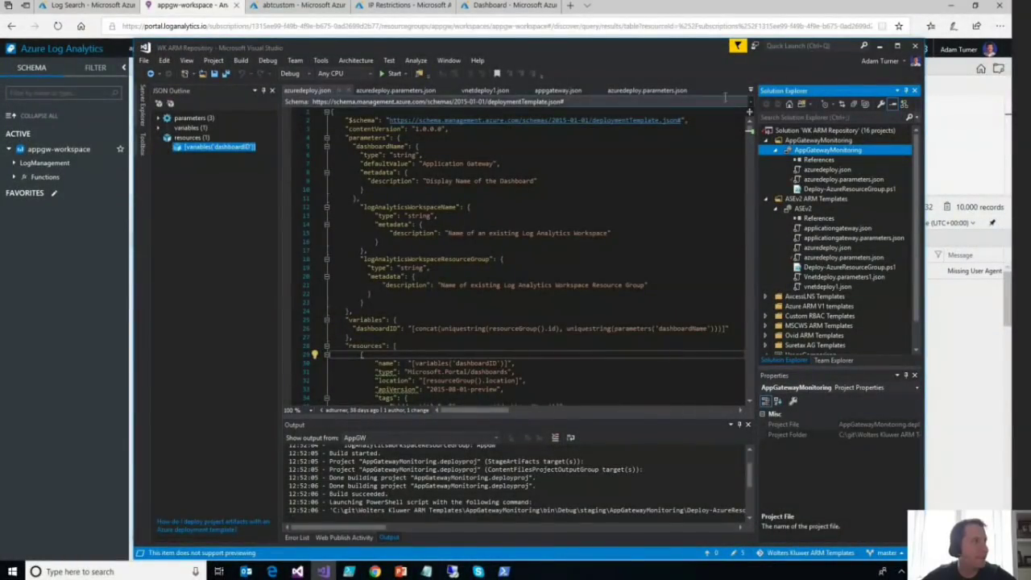
click(879, 46)
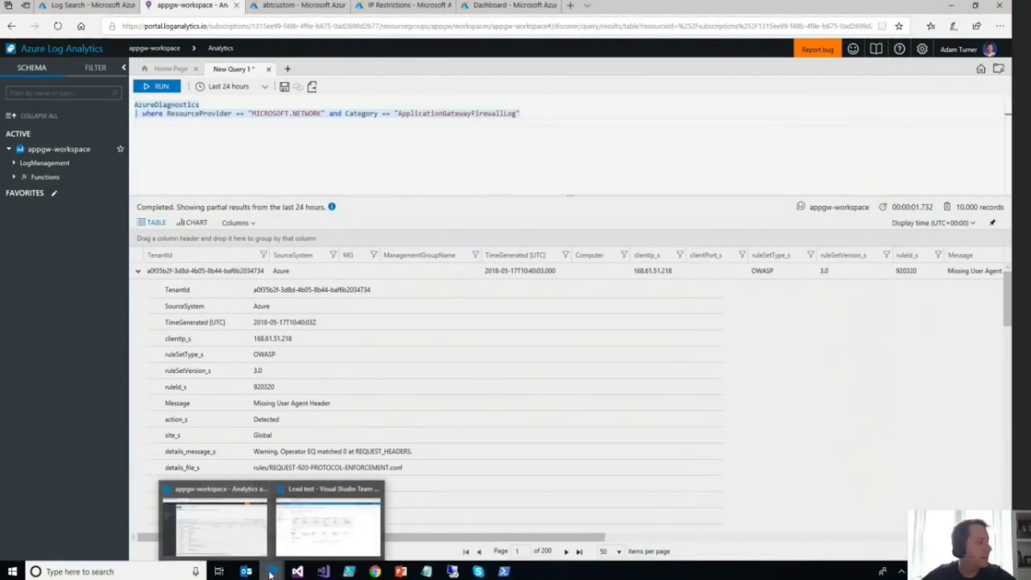
click(324, 571)
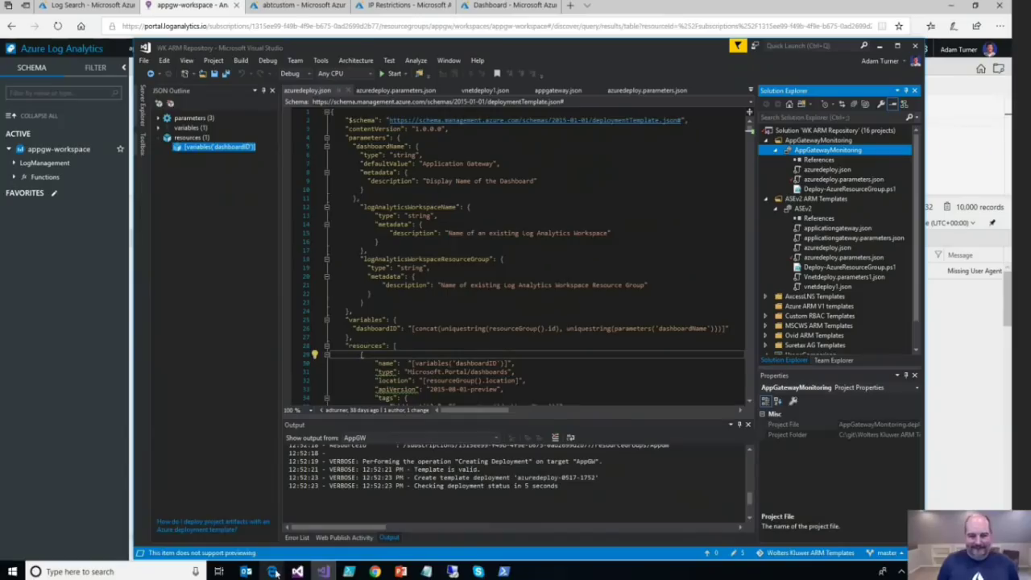
Switch to the Azure portal in the browser and open the shared AppGW Monitoring Dashboard
mouse_move(273, 574)
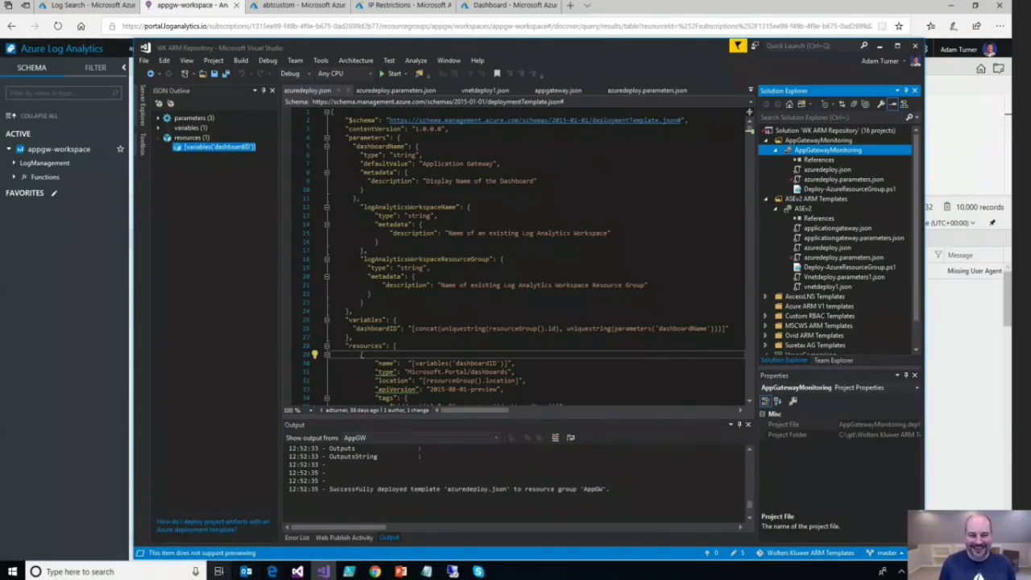
click(249, 531)
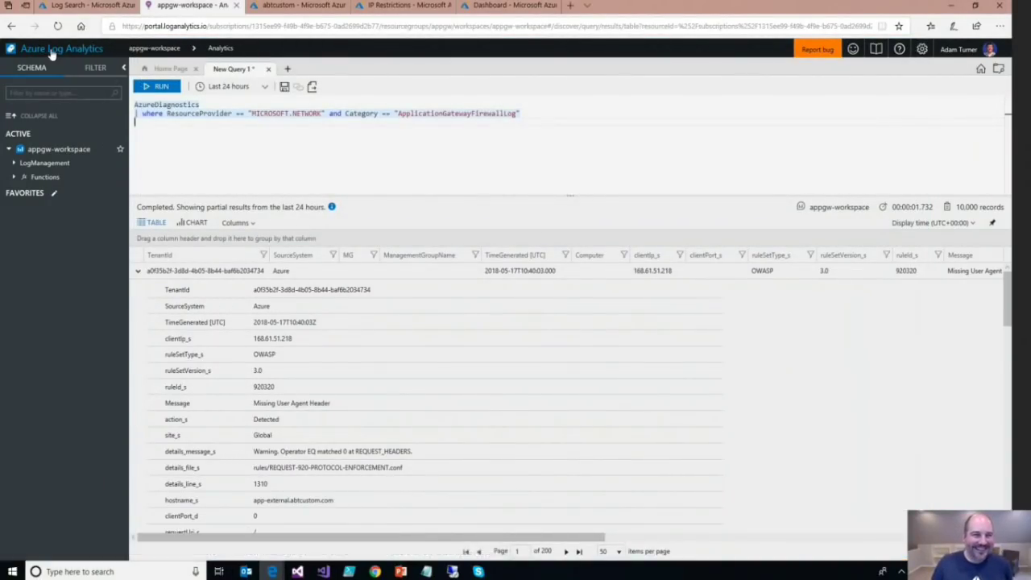
click(84, 10)
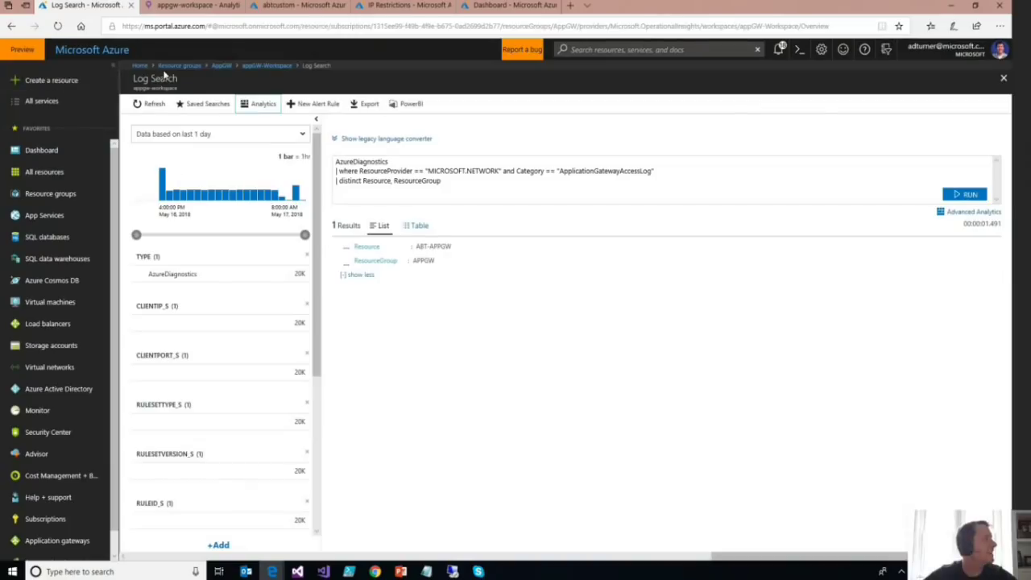
click(63, 149)
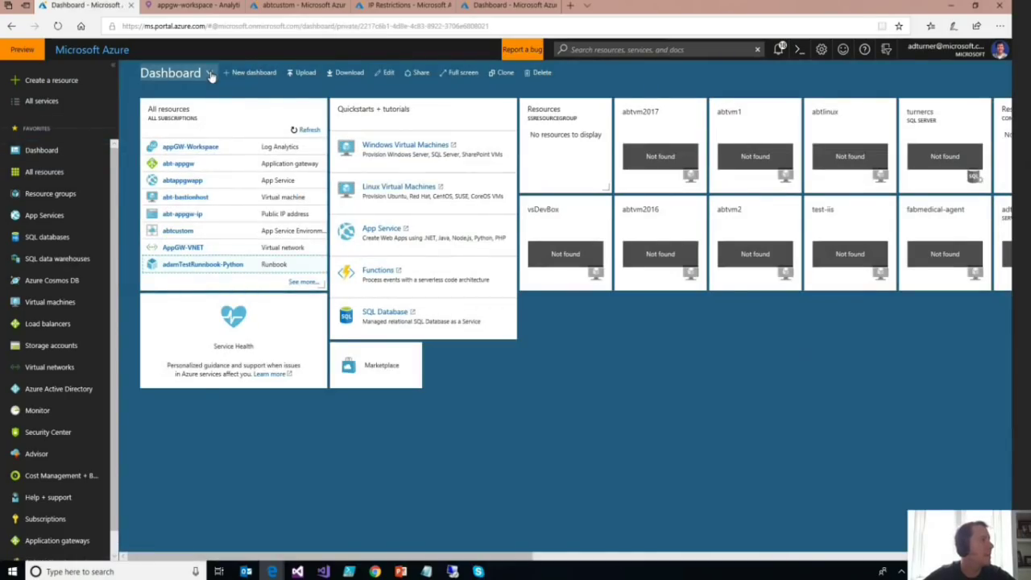
click(210, 74)
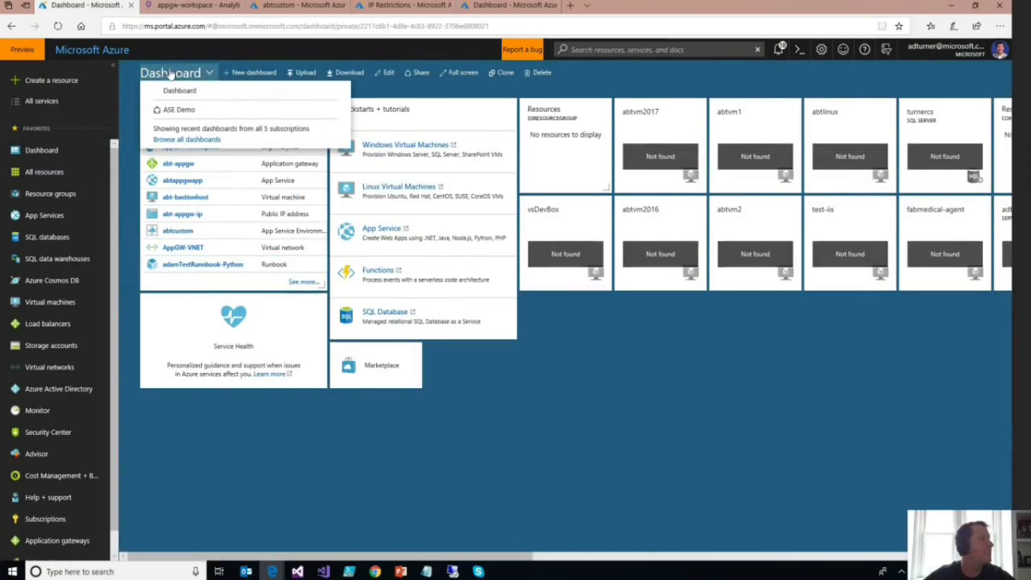
click(171, 73)
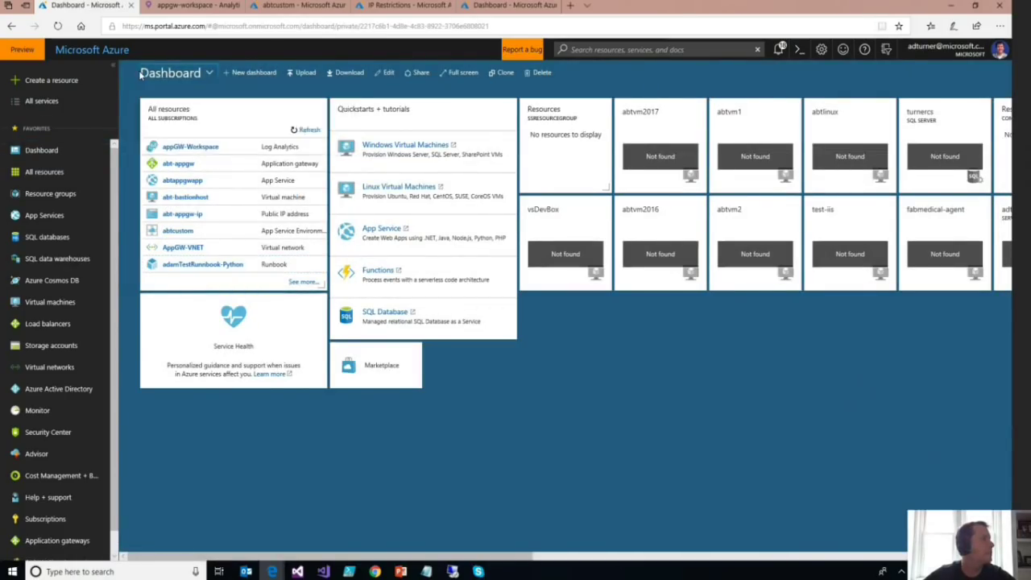
click(210, 74)
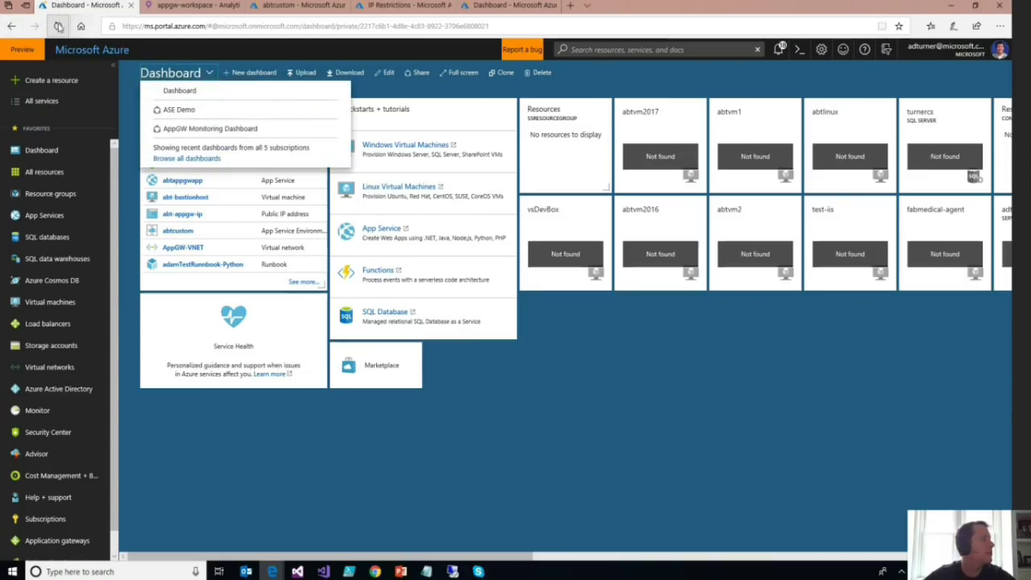
click(212, 131)
click(212, 130)
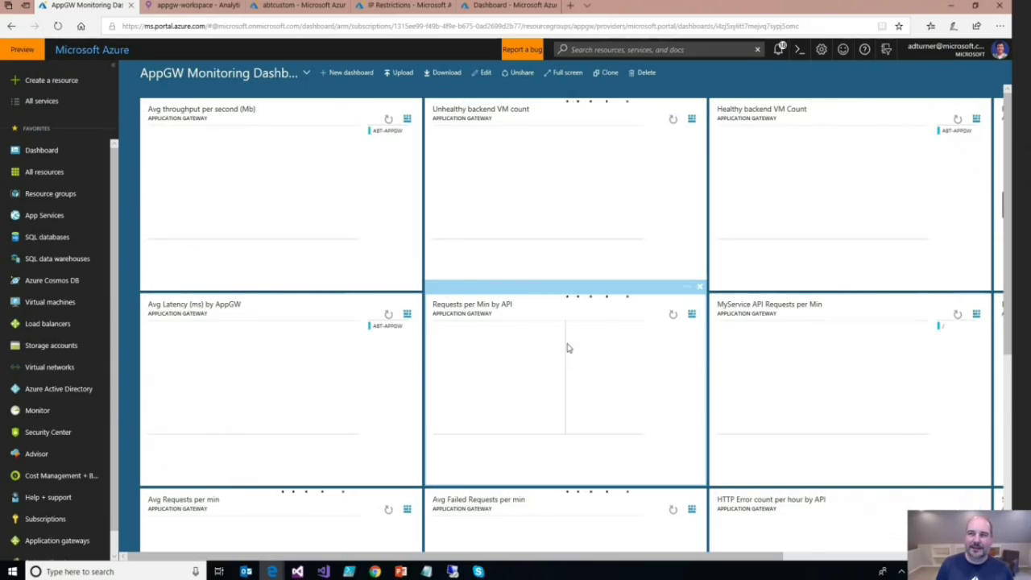
Examine the dashboard's application gateway tiles, covering requests, errors, backend VM health and the monitored gateway list
scroll(569, 376, down, 3)
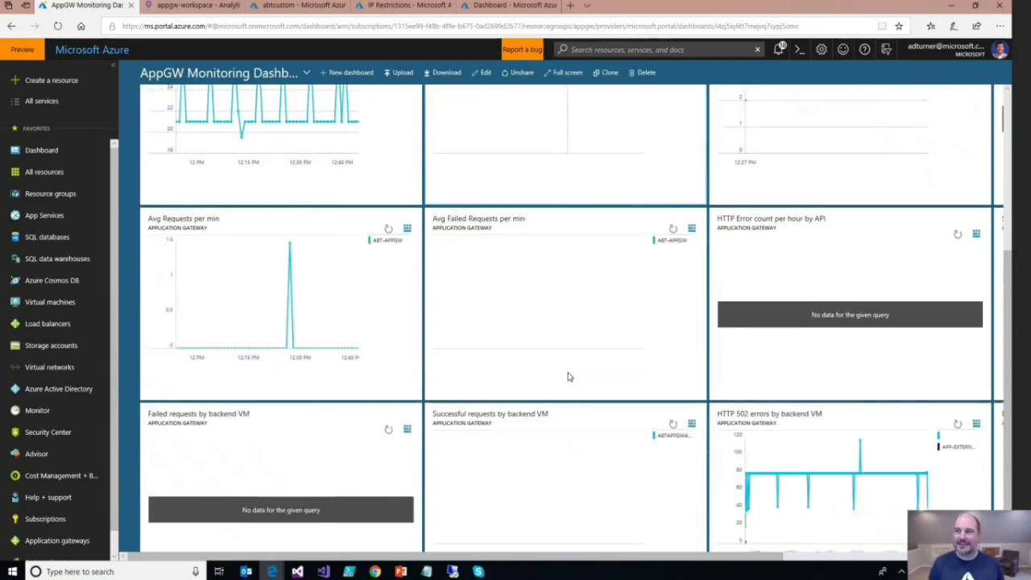
drag(651, 560, 718, 562)
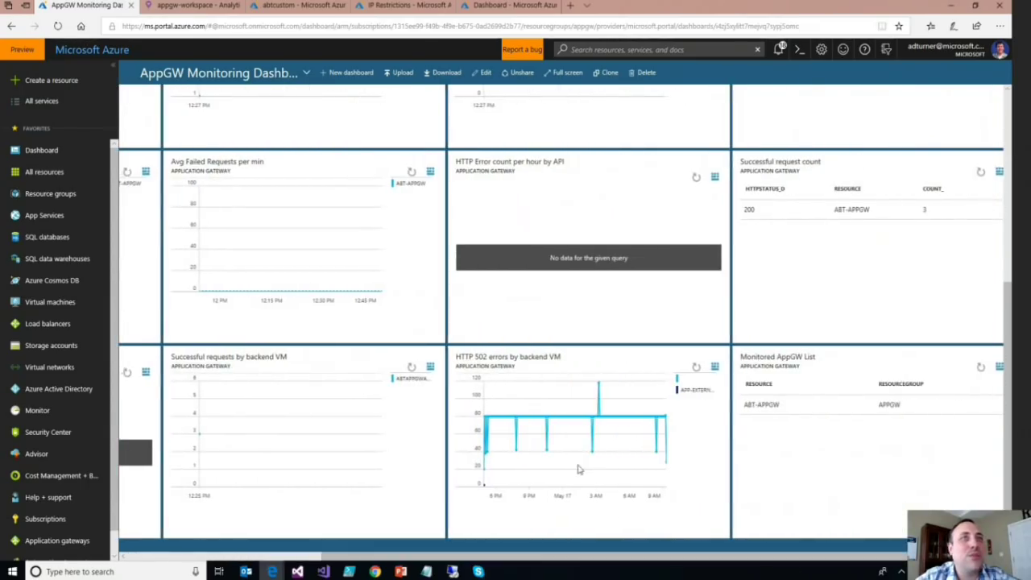
scroll(572, 467, up, 4)
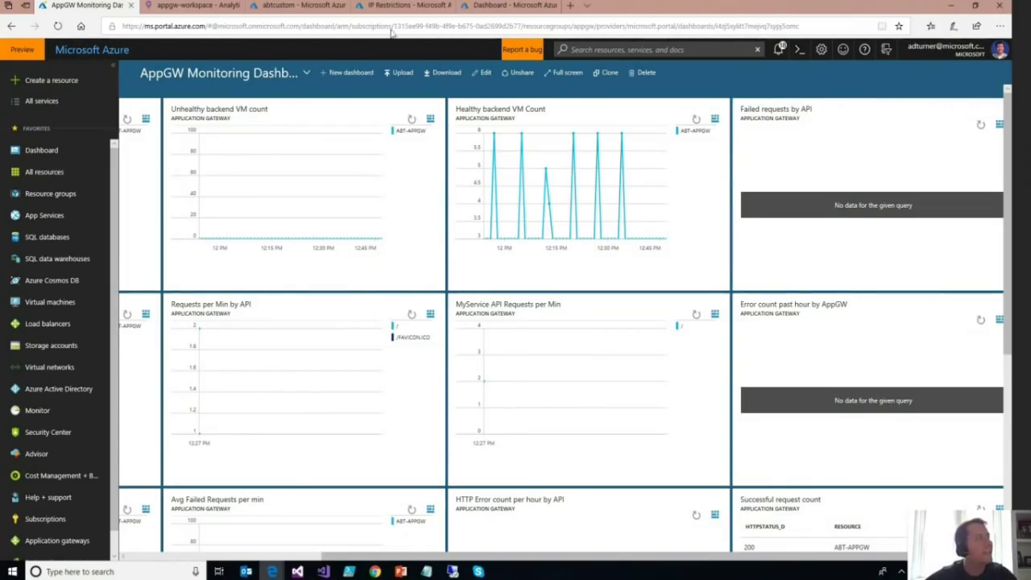
Return to the Log Analytics firewall query, append summarize count(ruleId_s) by ruleId_s, Message, details_message_s and order by count_ruleId_s desc, and run it
click(206, 5)
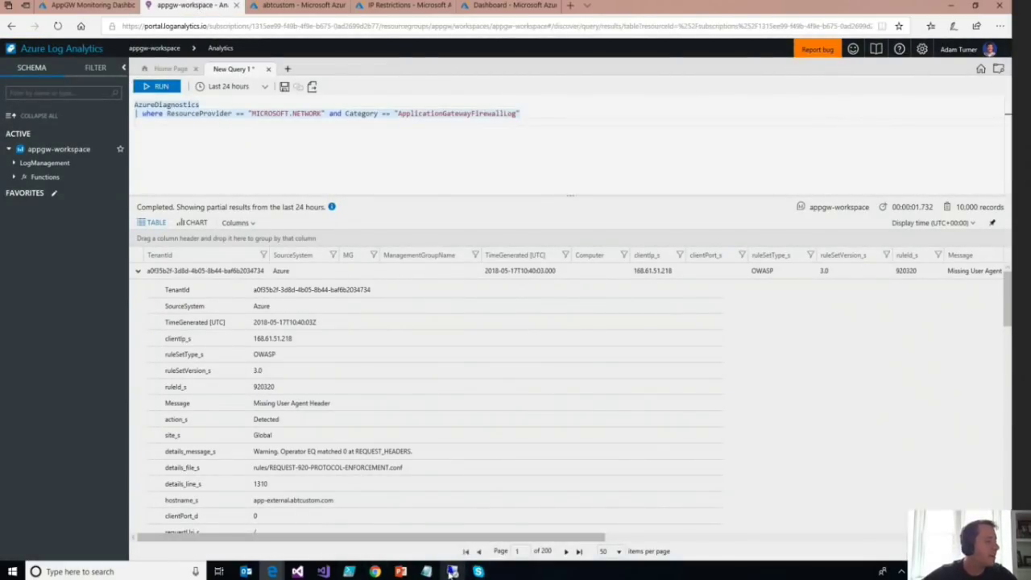
mouse_move(452, 572)
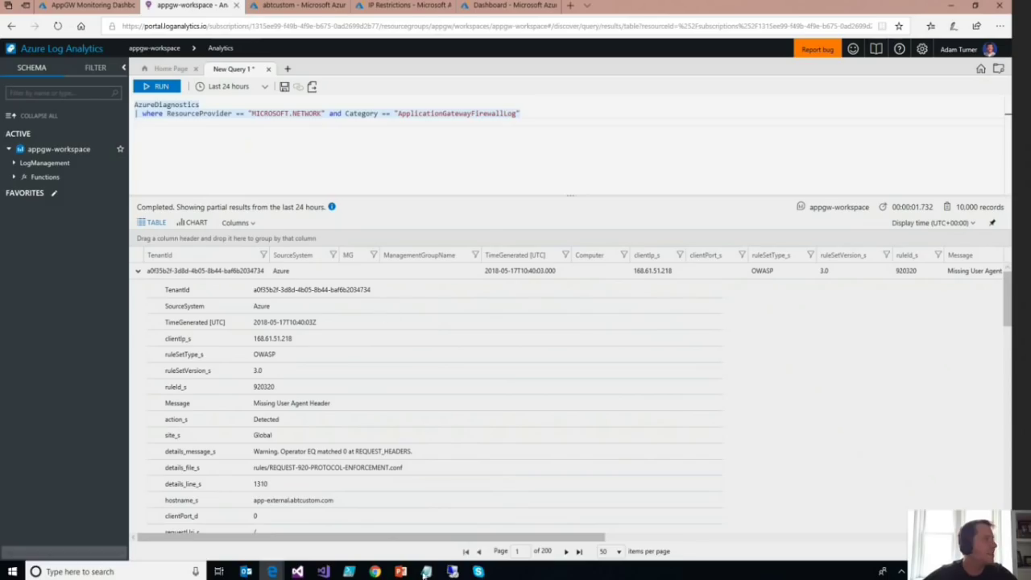
click(449, 573)
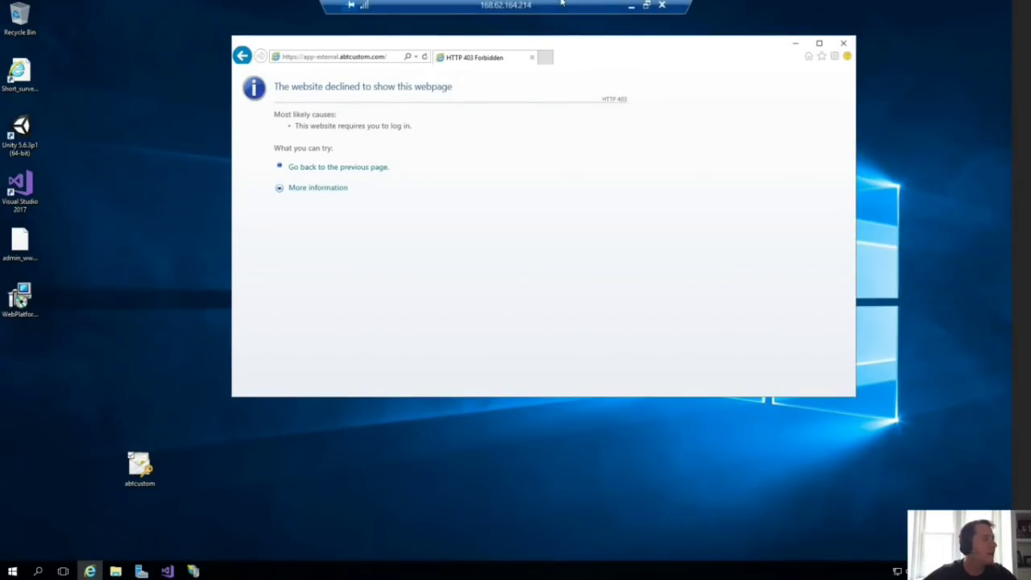
click(633, 7)
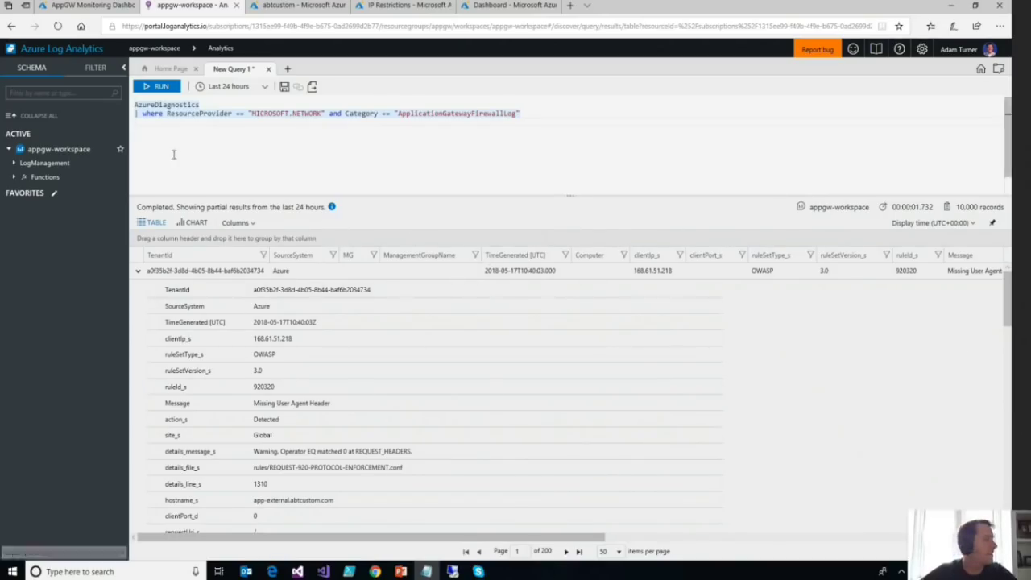
click(546, 115)
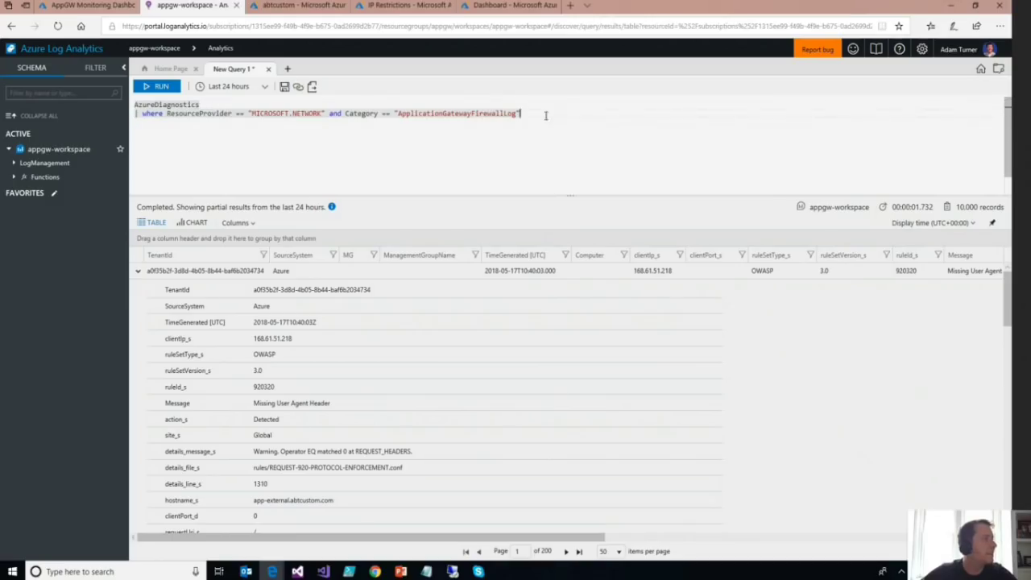
text(| summarize count(ruleId_s) by ruleId_s, Message, details_message_s | order by count_ruleId_s desc)
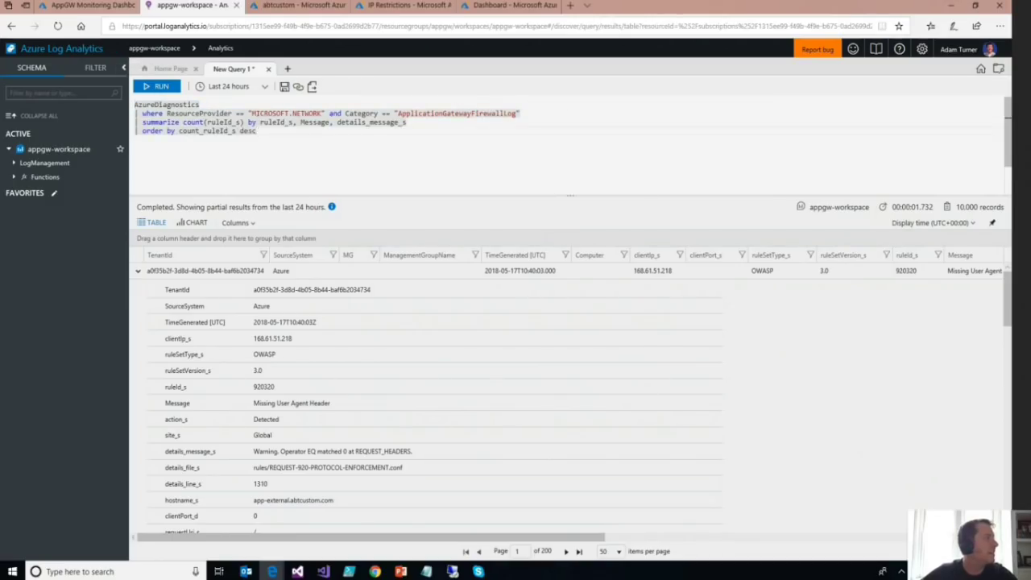
click(161, 87)
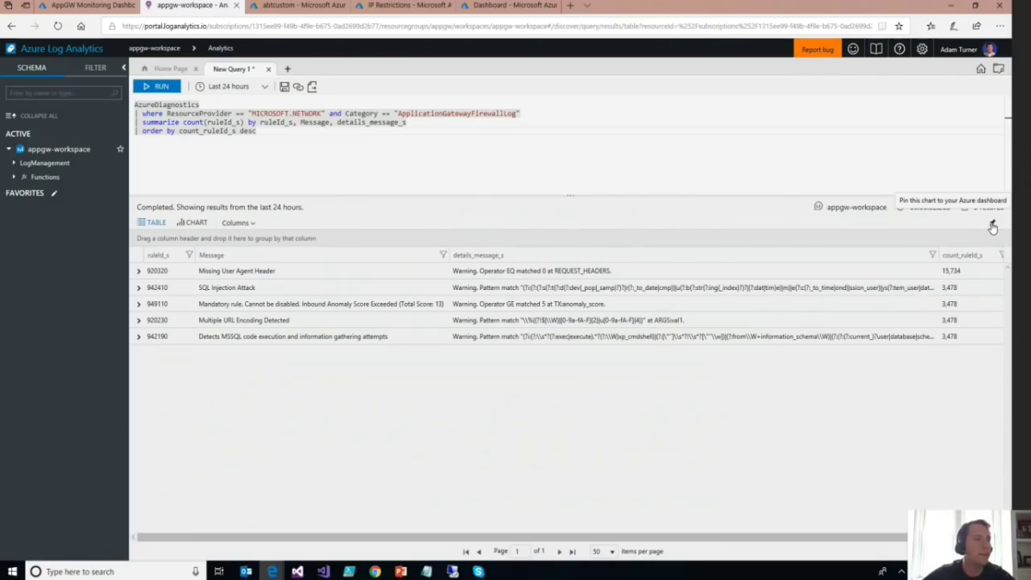
Pin the firewall rule summary to the AppGW Monitoring Dashboard and reload the dashboard to view the pinned Analytics tile
click(993, 225)
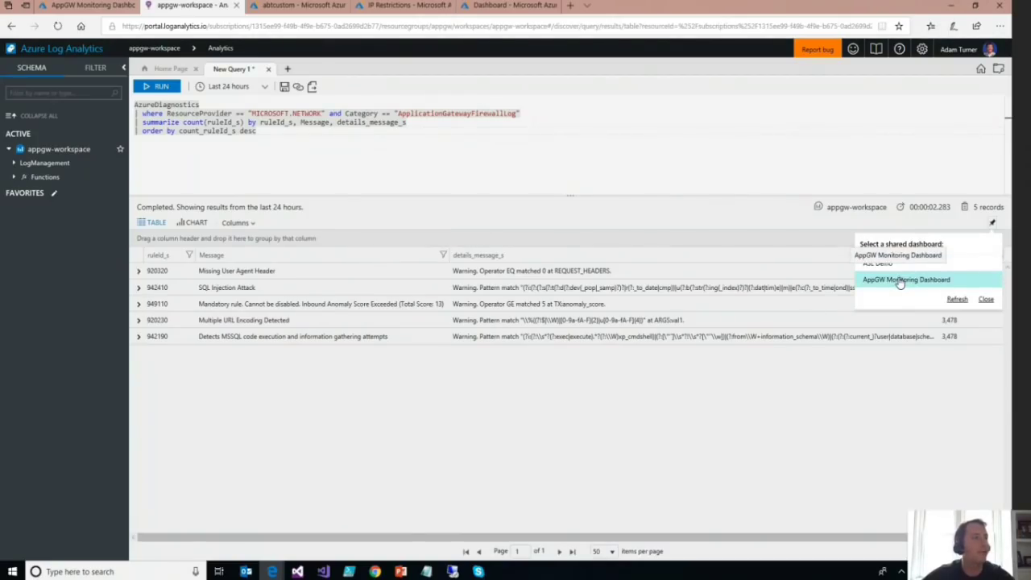
click(901, 280)
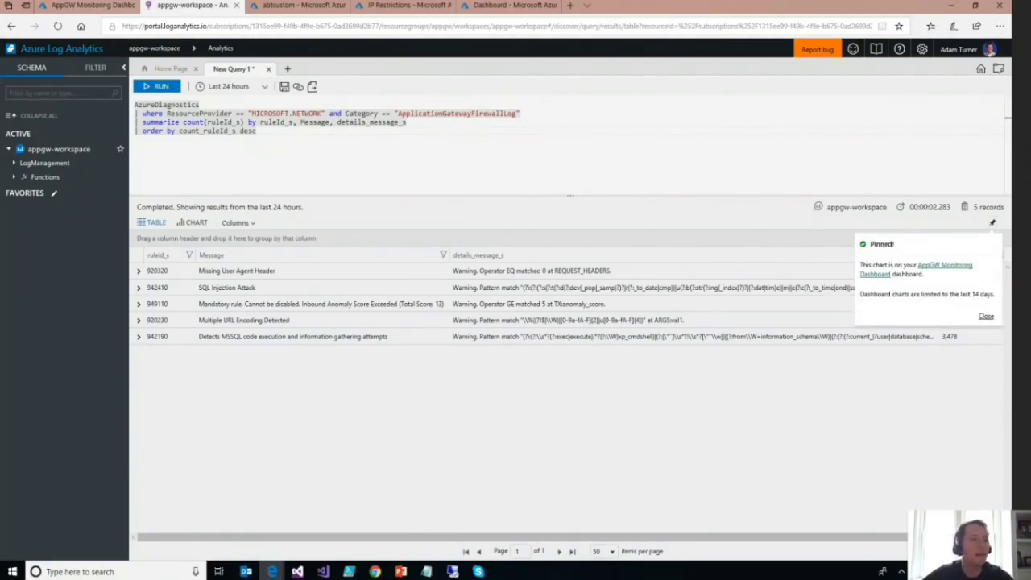
click(87, 5)
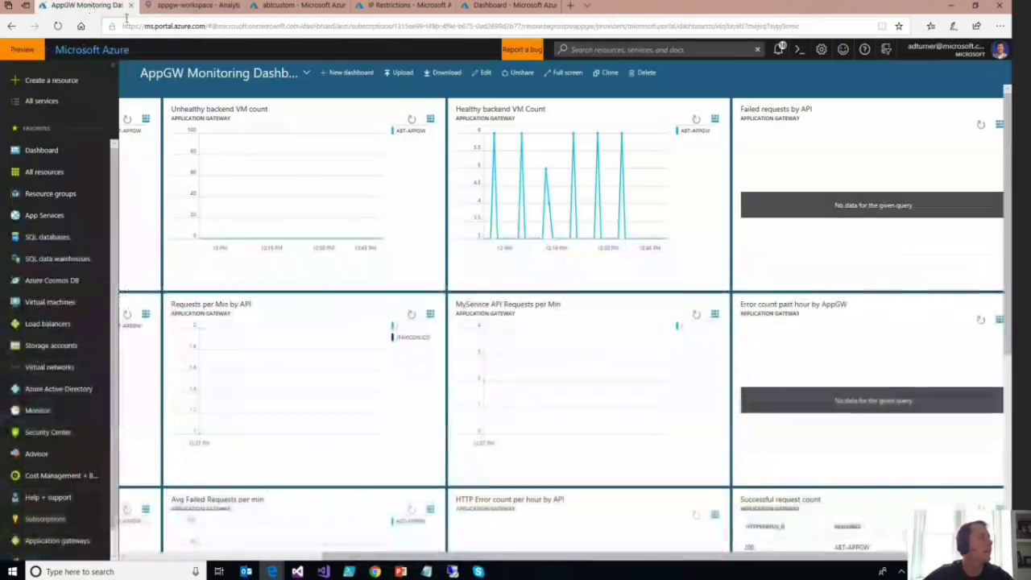
click(57, 26)
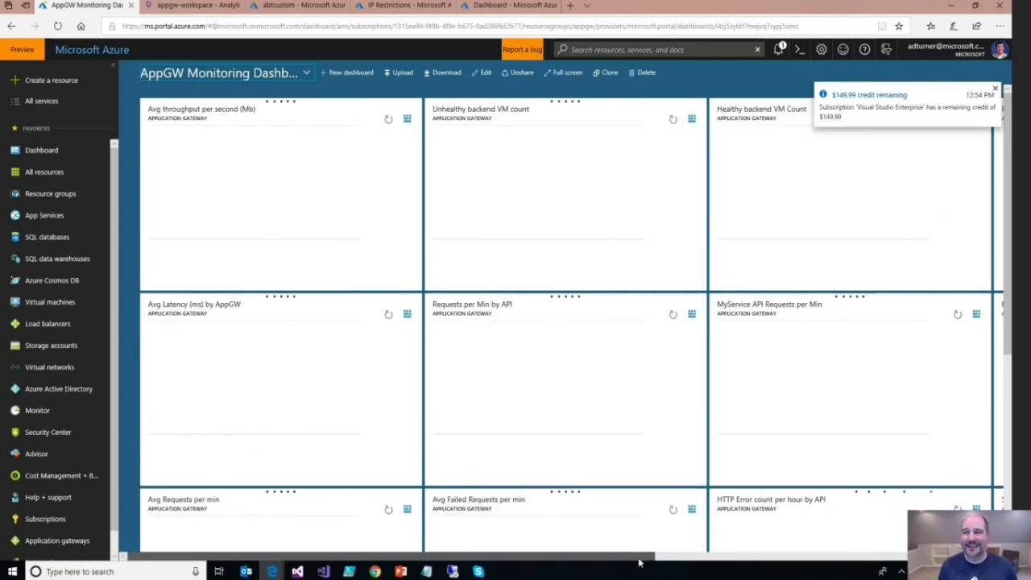
drag(625, 560, 920, 556)
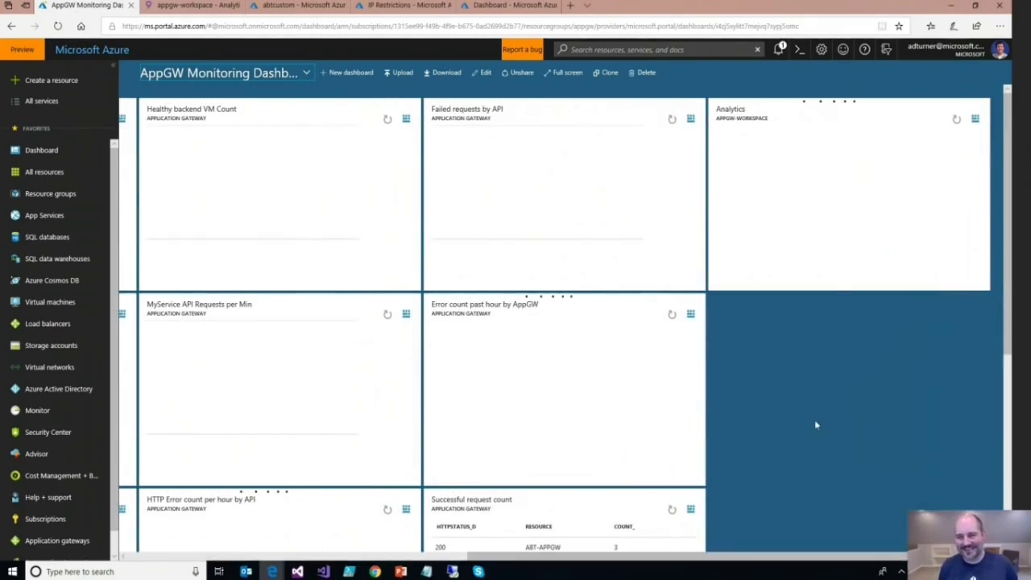
drag(729, 110, 799, 297)
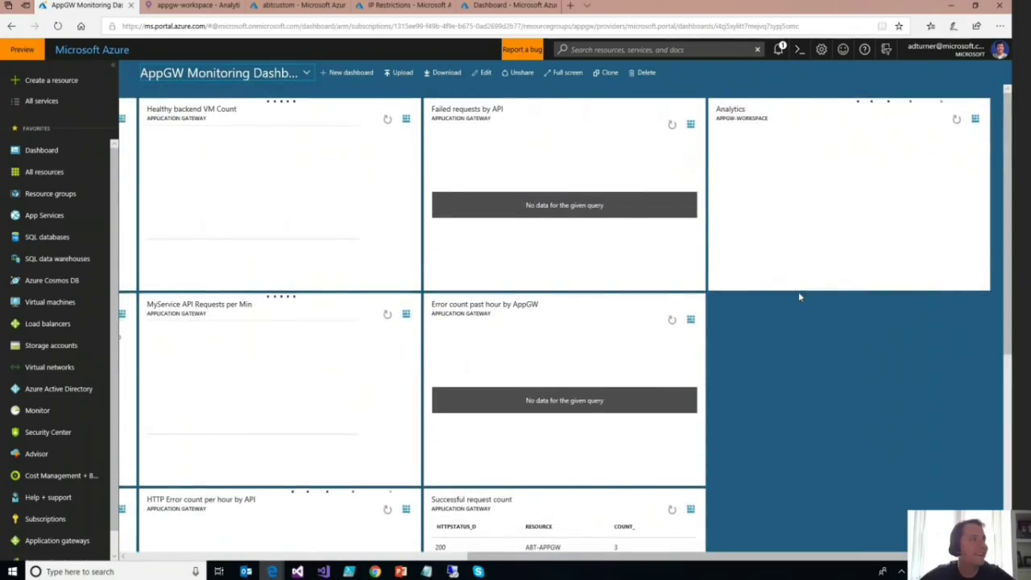